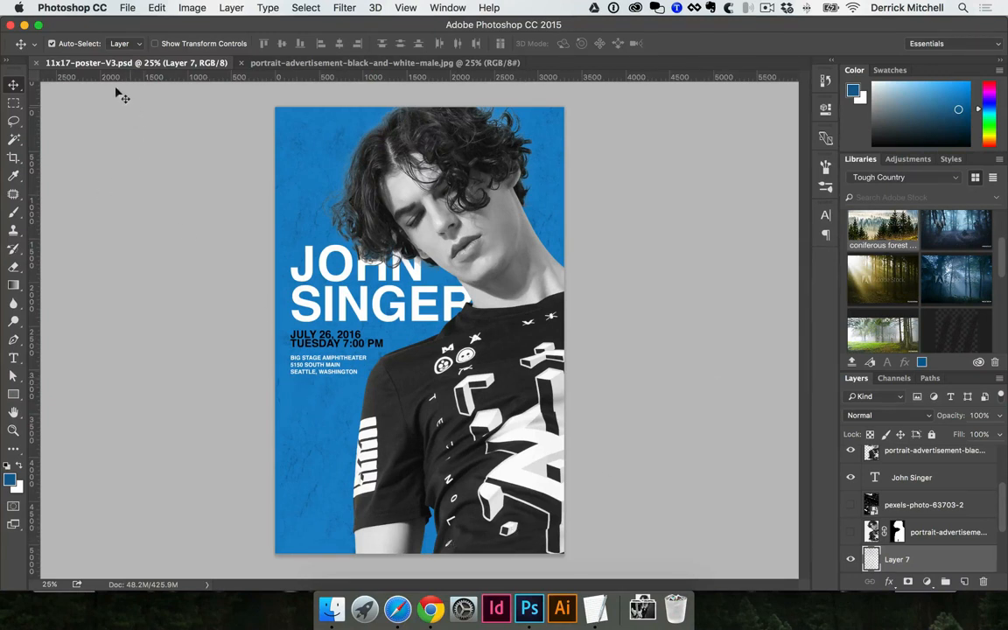
- Rename 11x17-poster.psd to 11x17-poster-V1.psd, then open all three poster PSDs in Photoshop
click(331, 609)
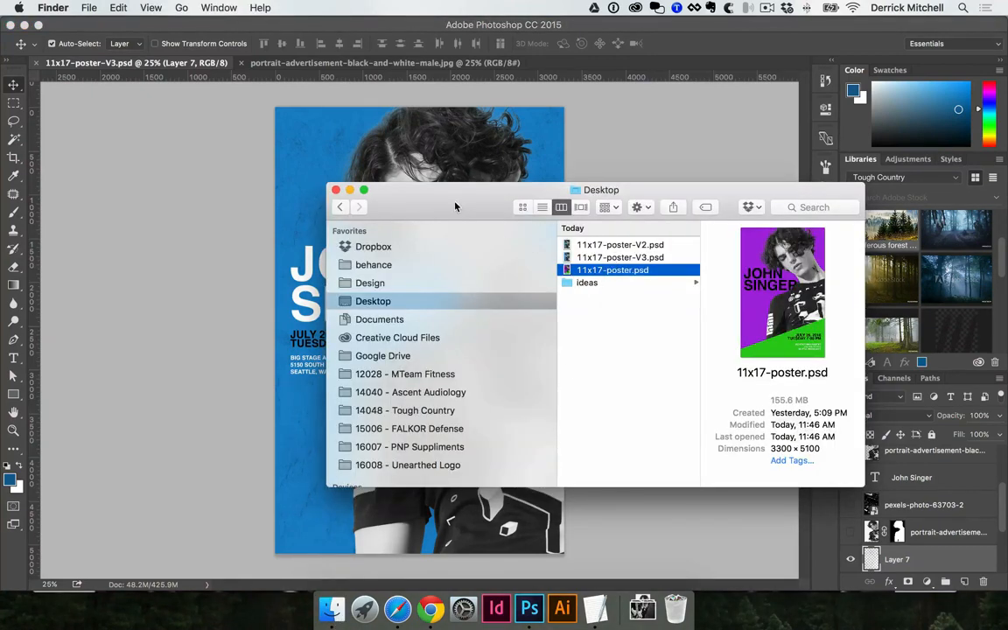
drag(455, 206, 367, 201)
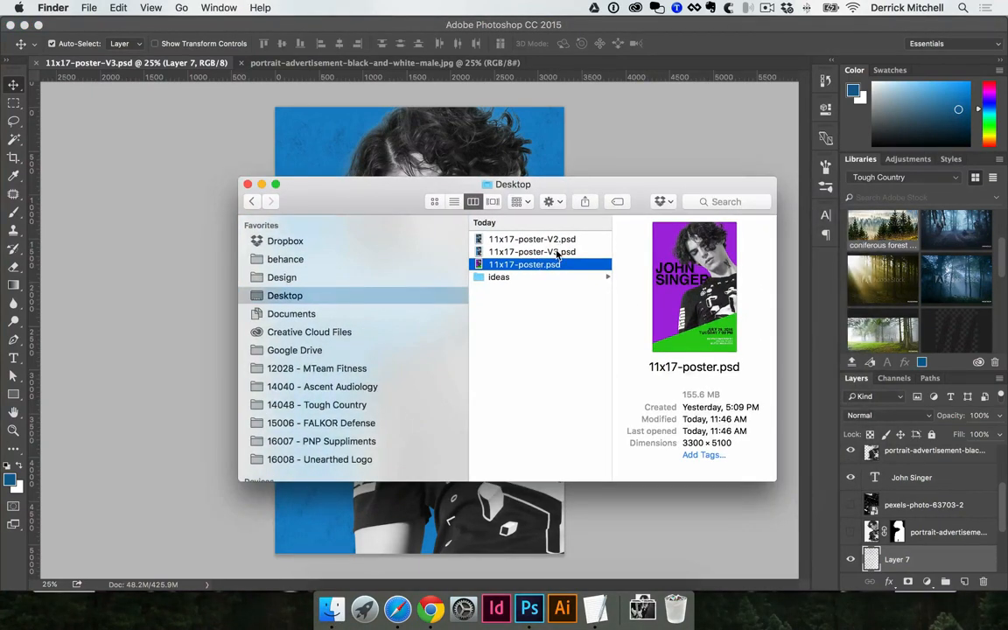
click(531, 267)
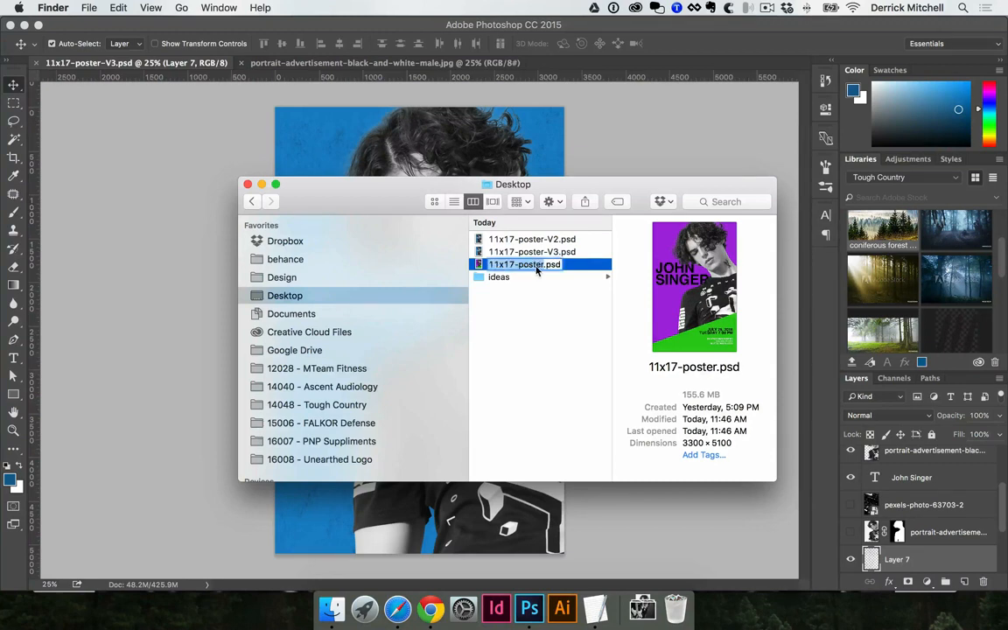
key(Right)
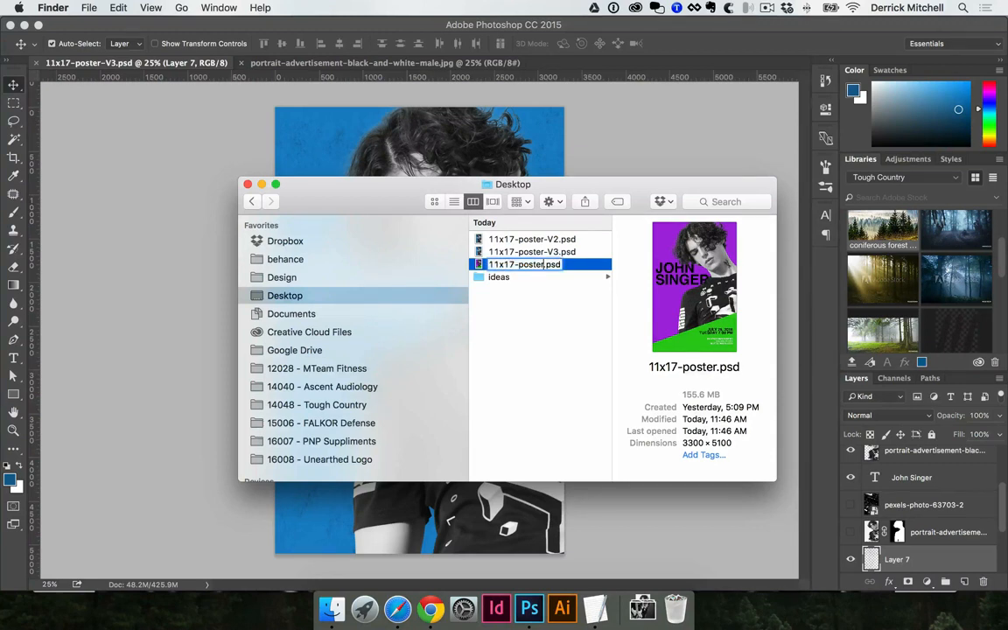
text(-V1)
key(Return)
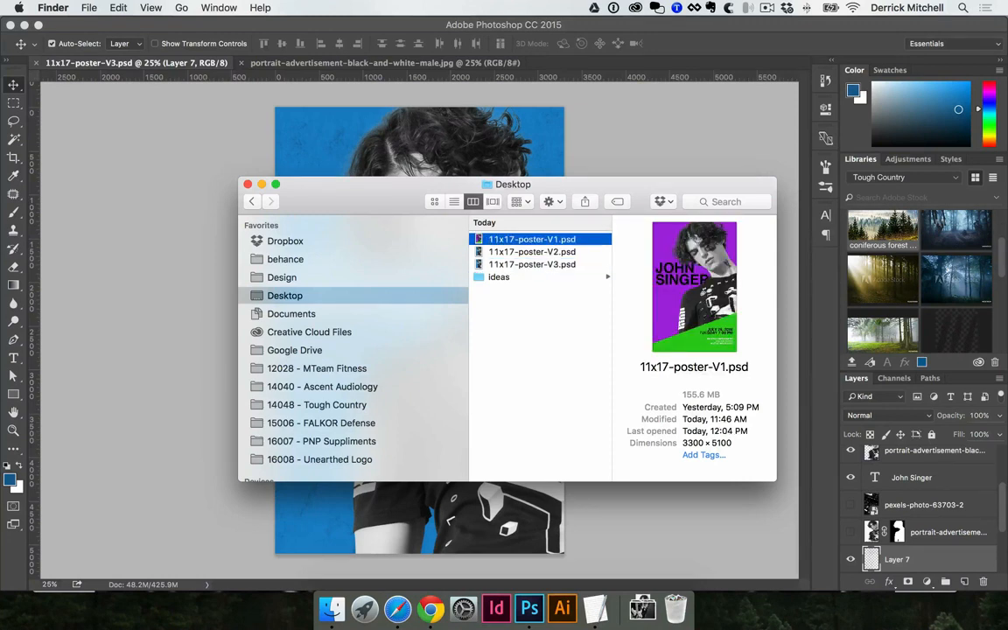
shift+click(534, 266)
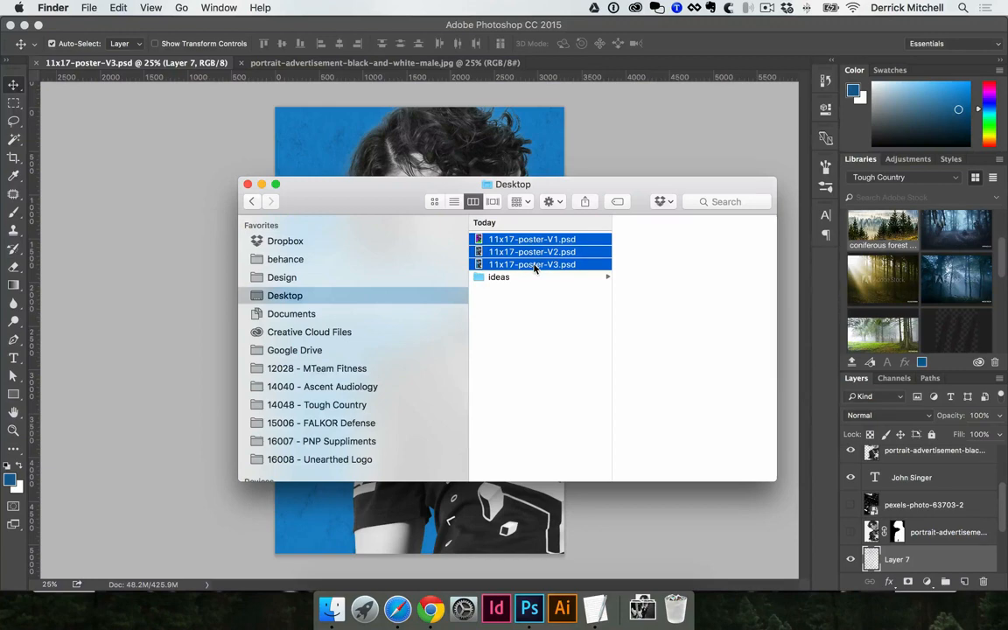
double_click(536, 268)
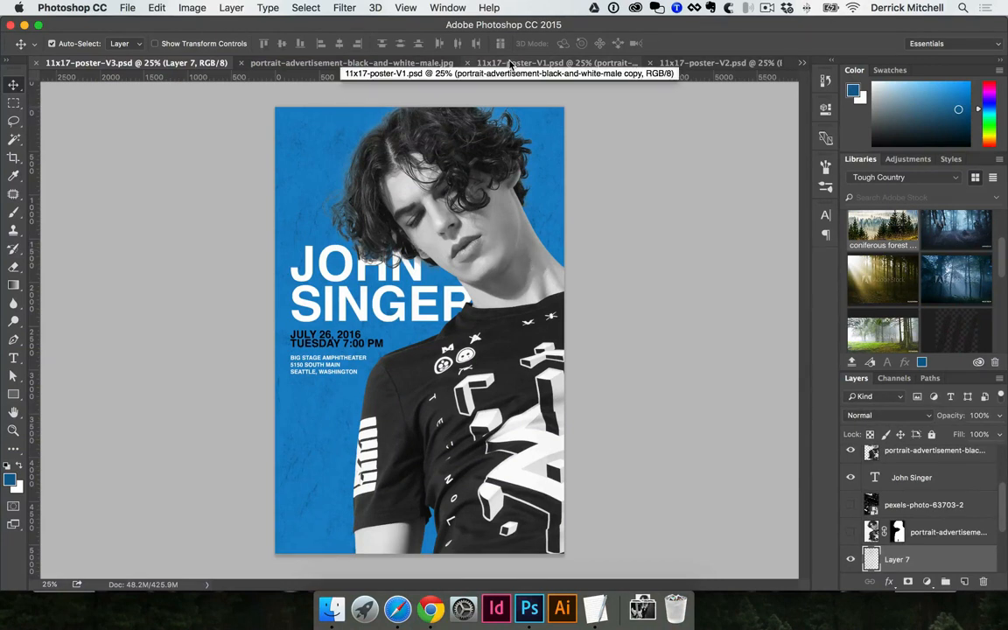
- Close the black-and-white portrait photo, compare the V1 and V2 posters, and return to V3
click(403, 63)
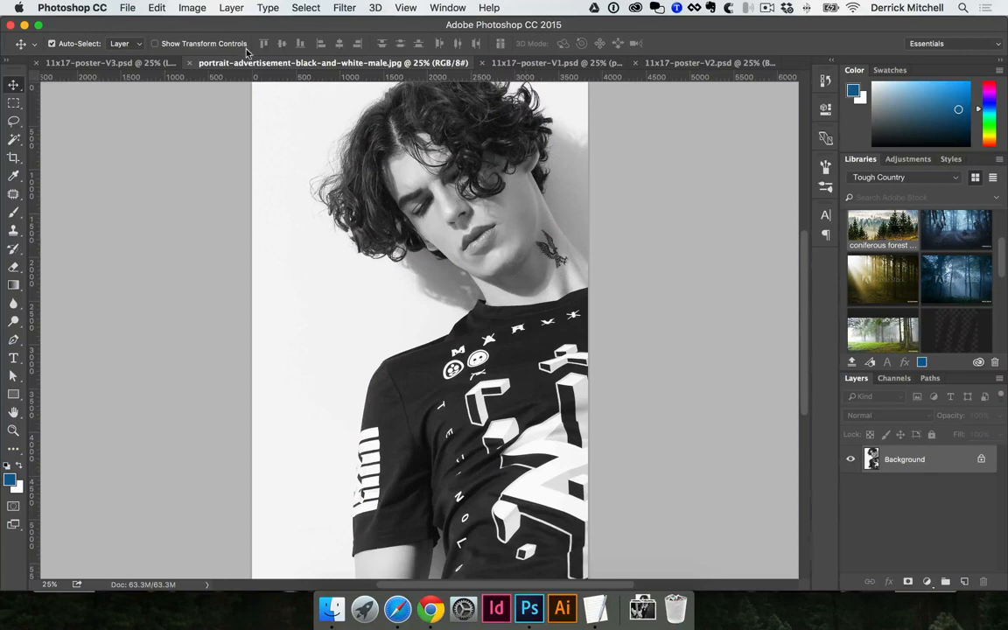
click(189, 63)
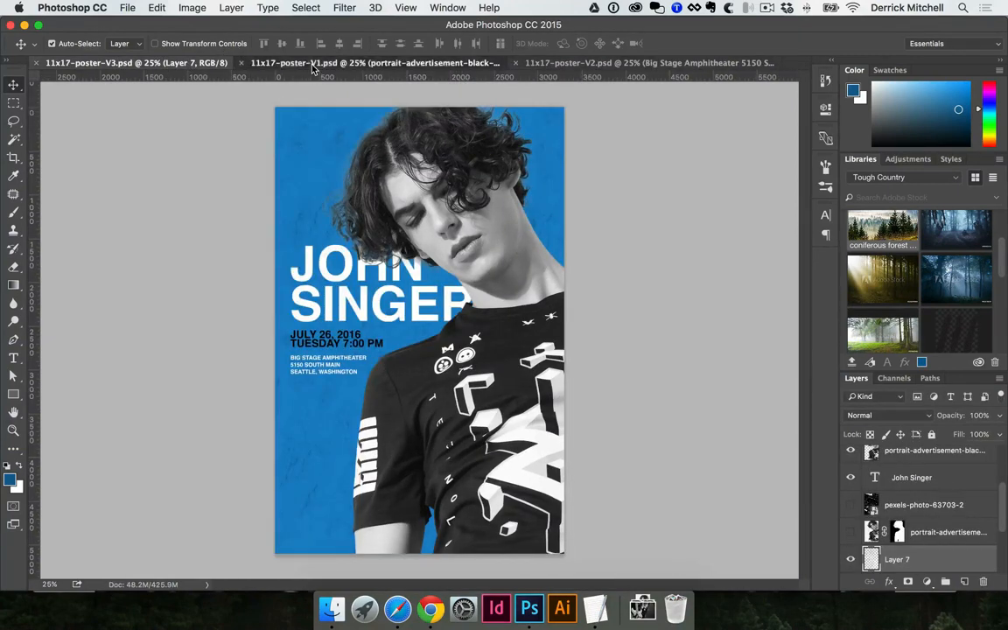
click(280, 63)
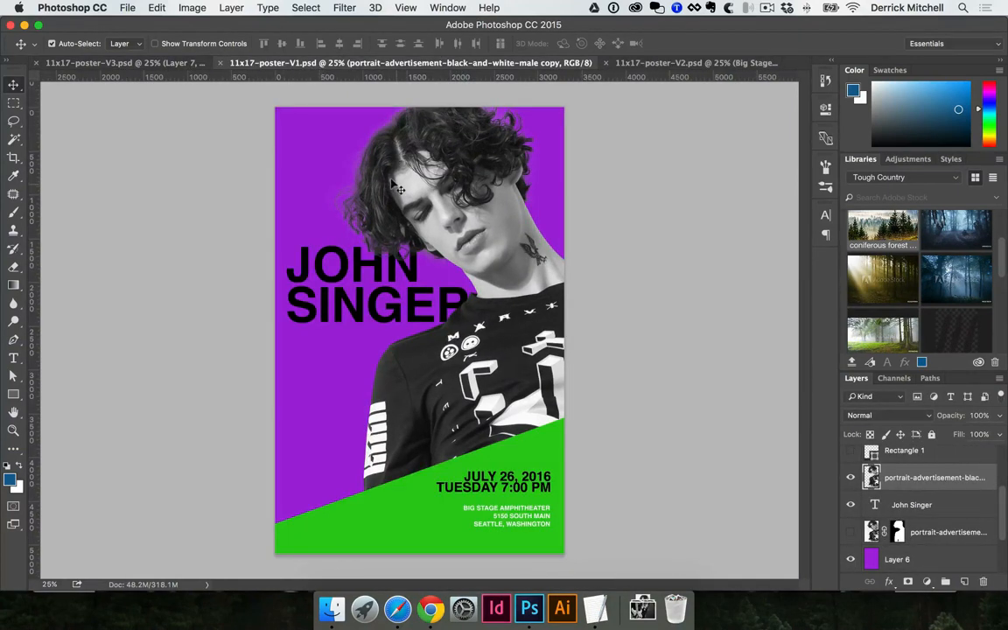
click(700, 64)
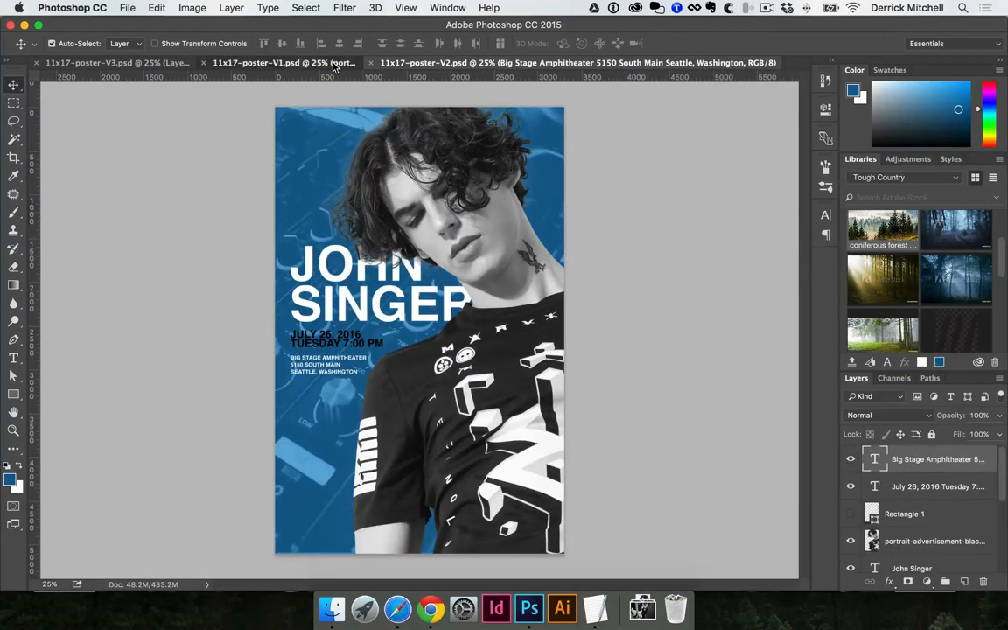
click(288, 63)
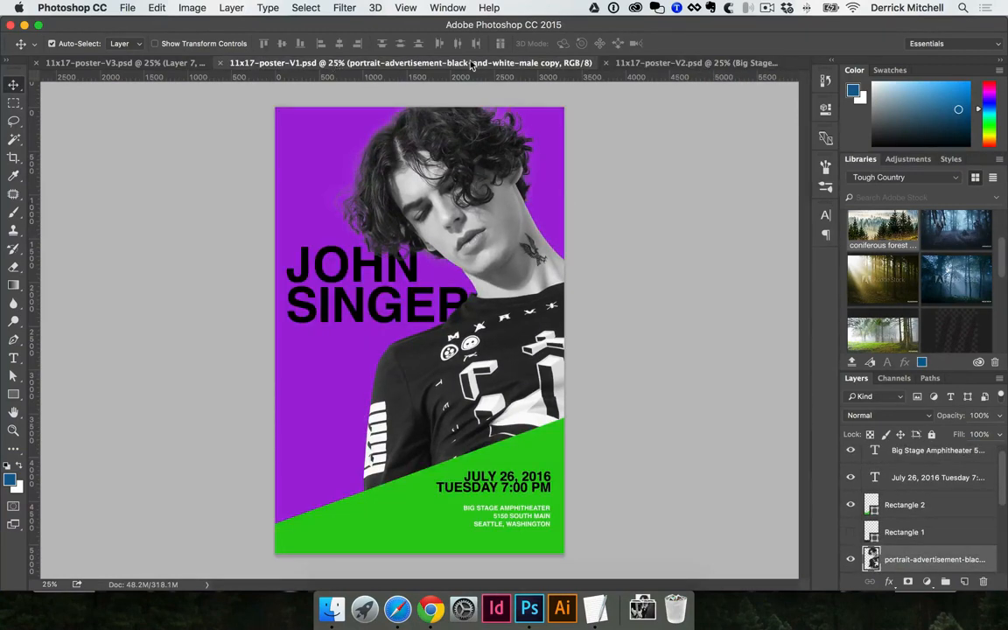
click(669, 64)
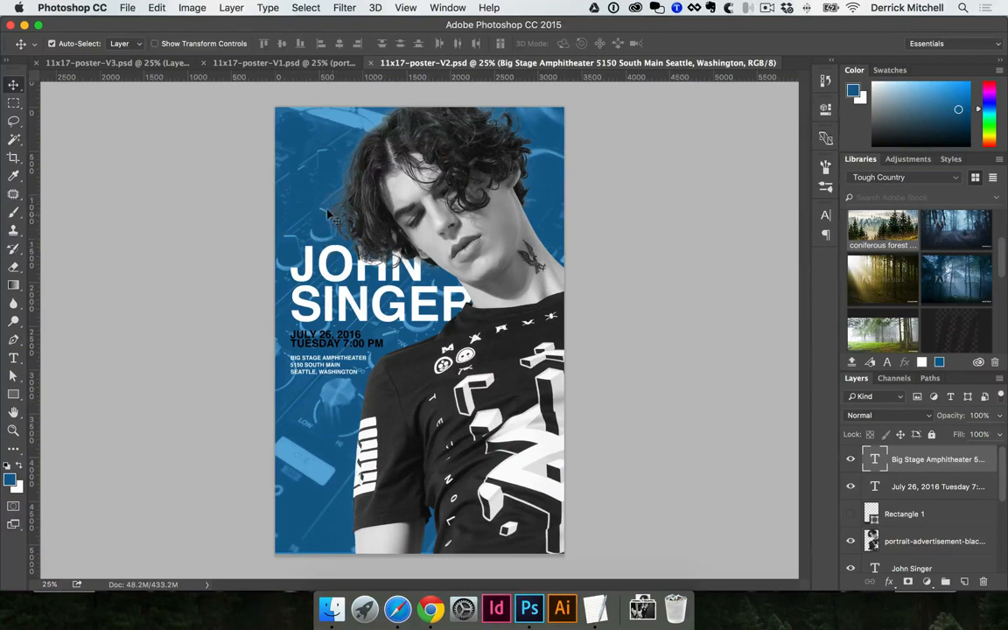
click(124, 63)
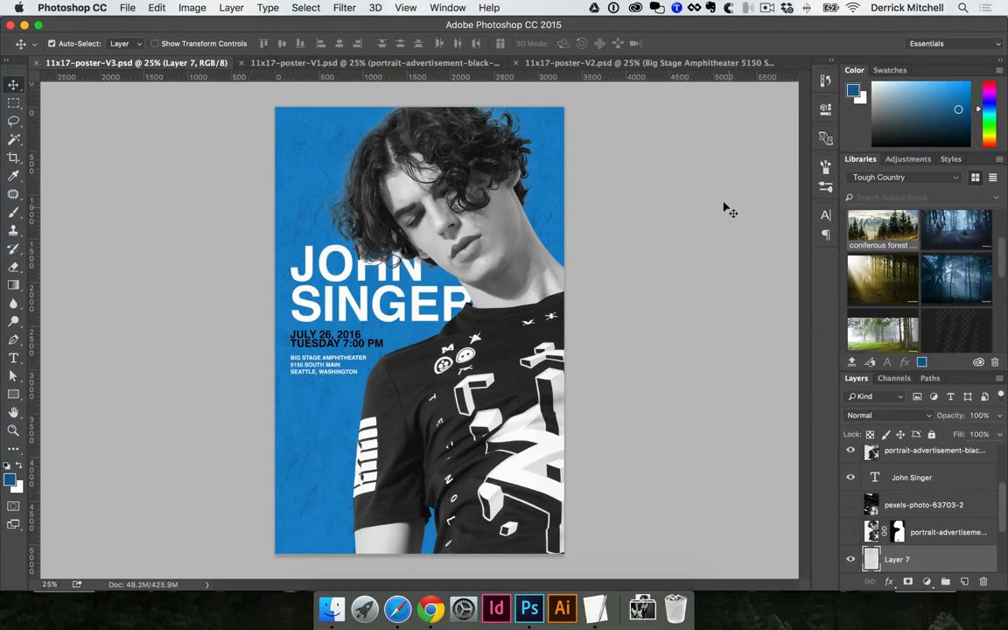
- Fit the V3, V1 and V2 posters to the window at 27.7%, dismissing an accidental Open dialog
key(super+0)
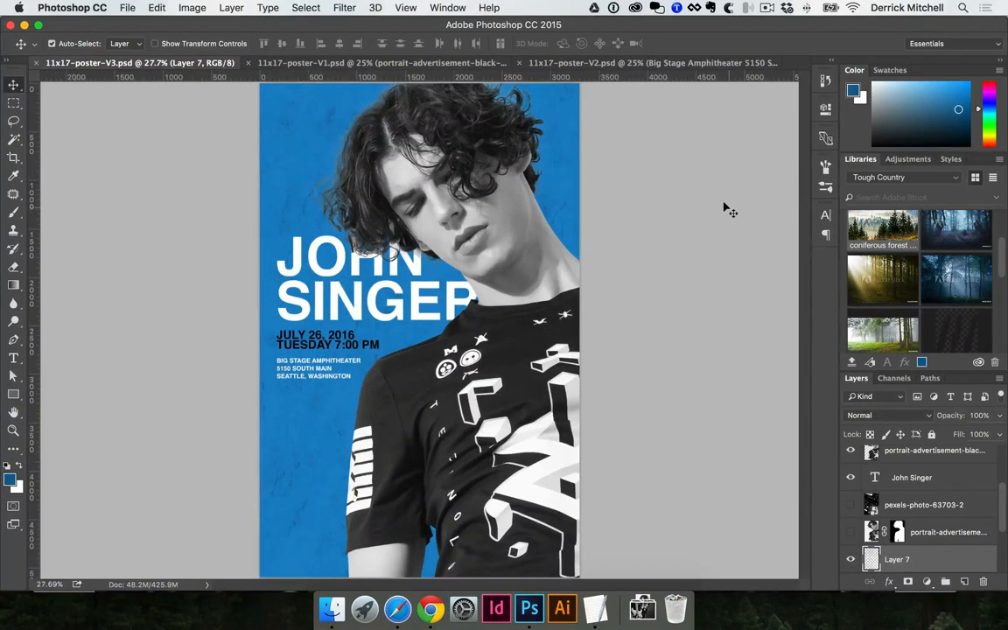
click(405, 8)
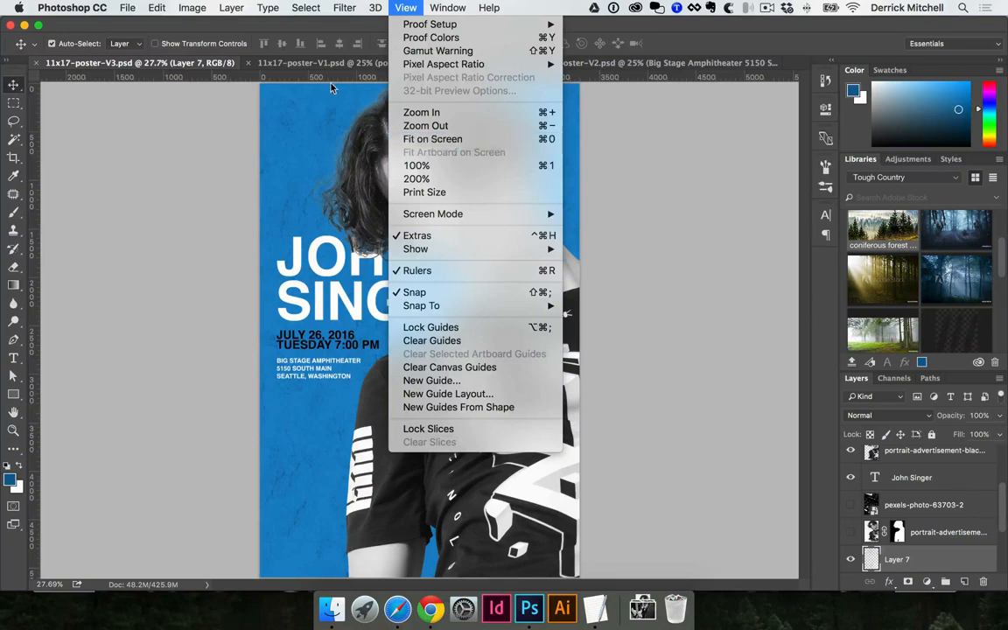
click(304, 63)
click(305, 63)
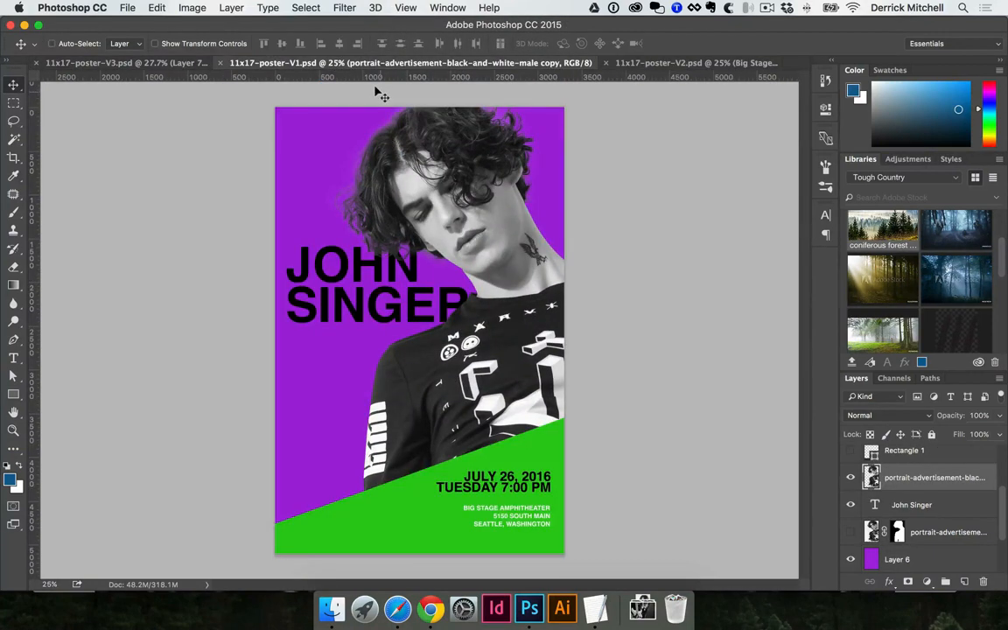
key(super+0)
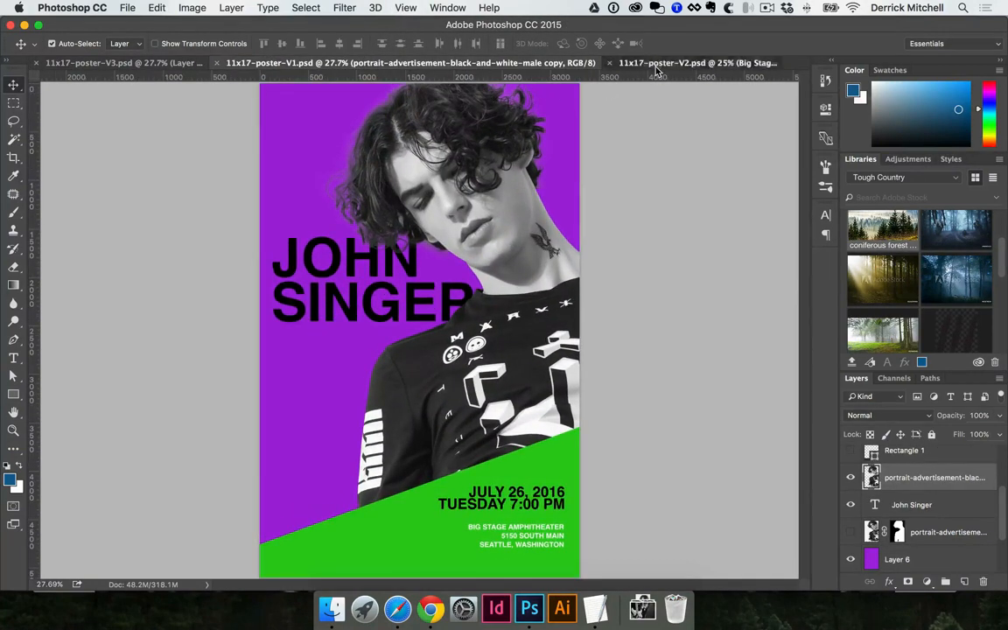
click(656, 65)
key(super+o)
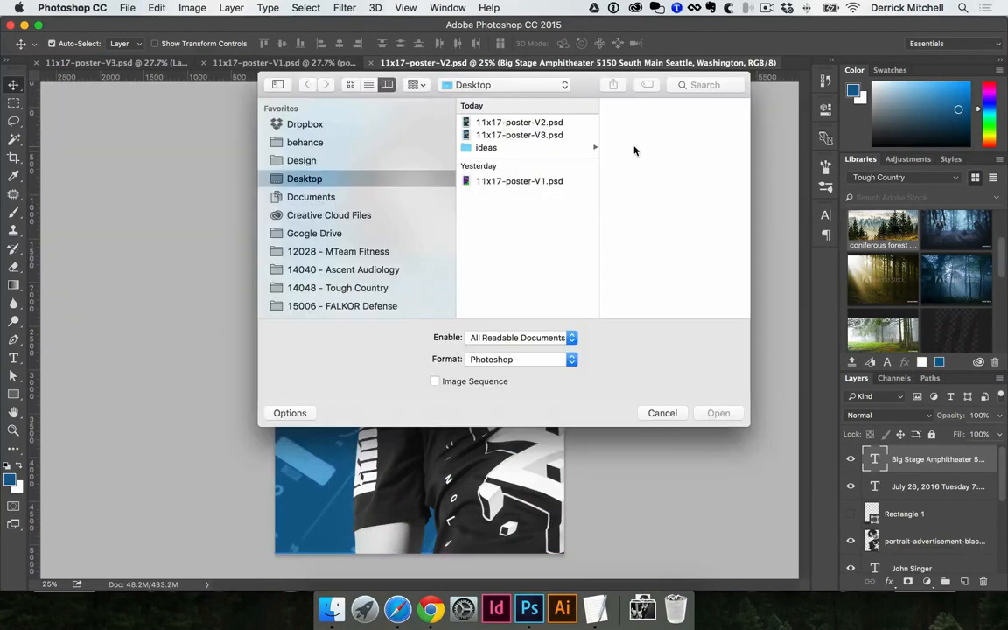
click(661, 413)
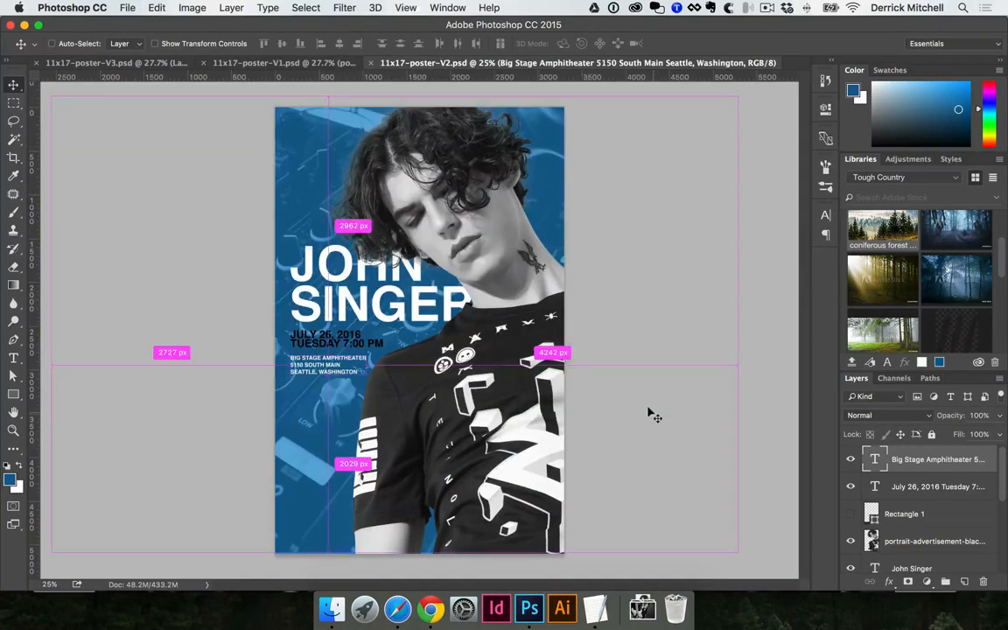
key(super+0)
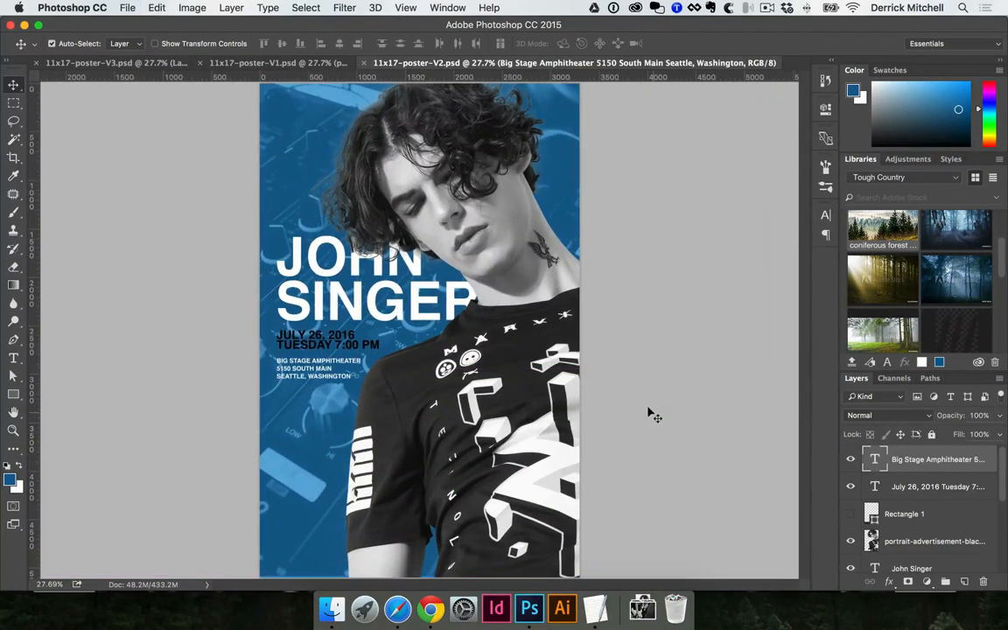
click(136, 63)
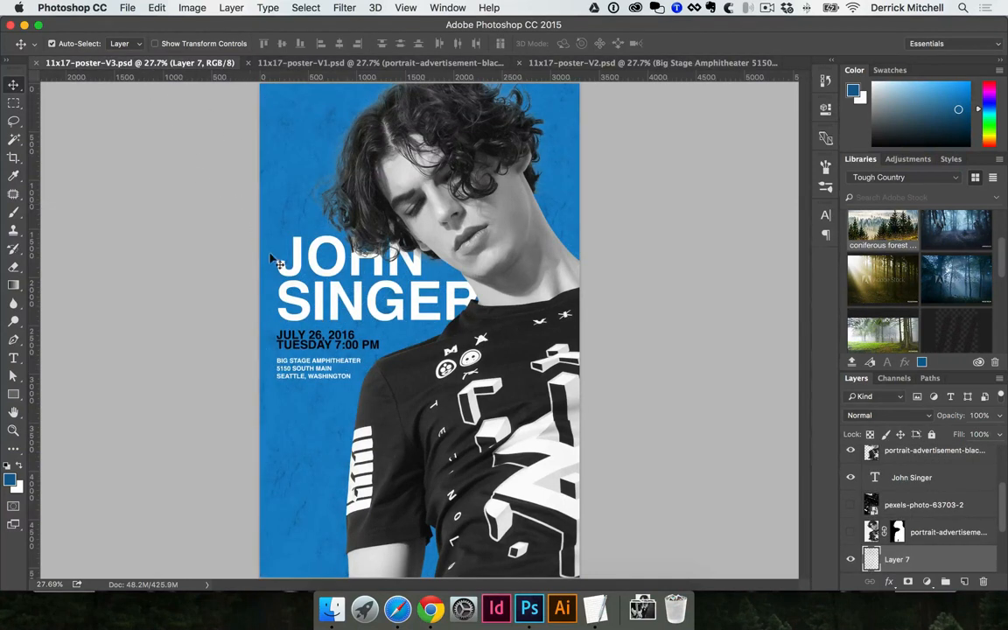
- Capture a region screenshot of the blue V3 poster
key(super)
drag(265, 86, 450, 289)
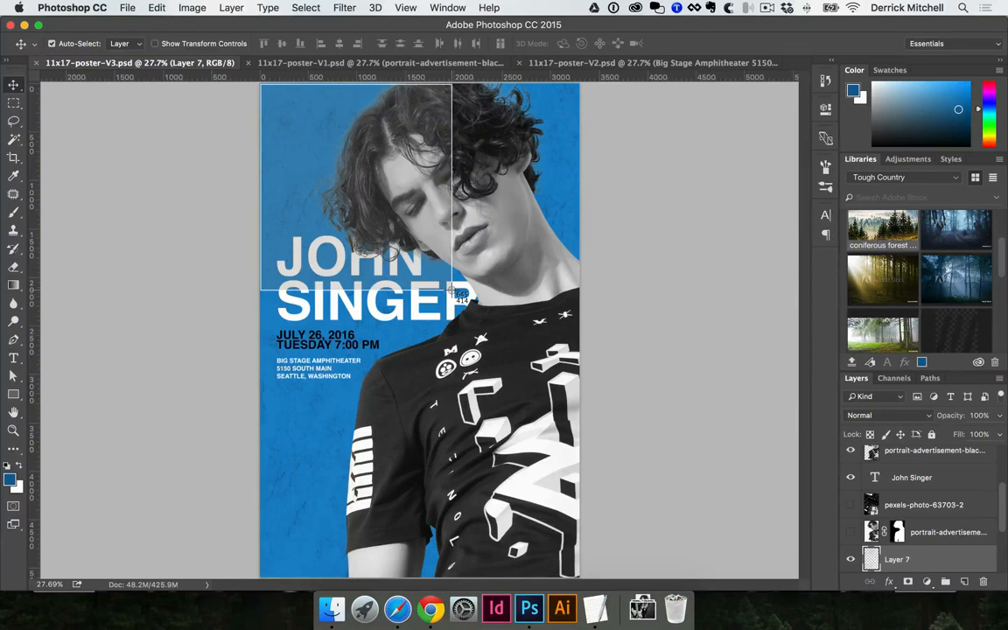
drag(451, 292, 586, 581)
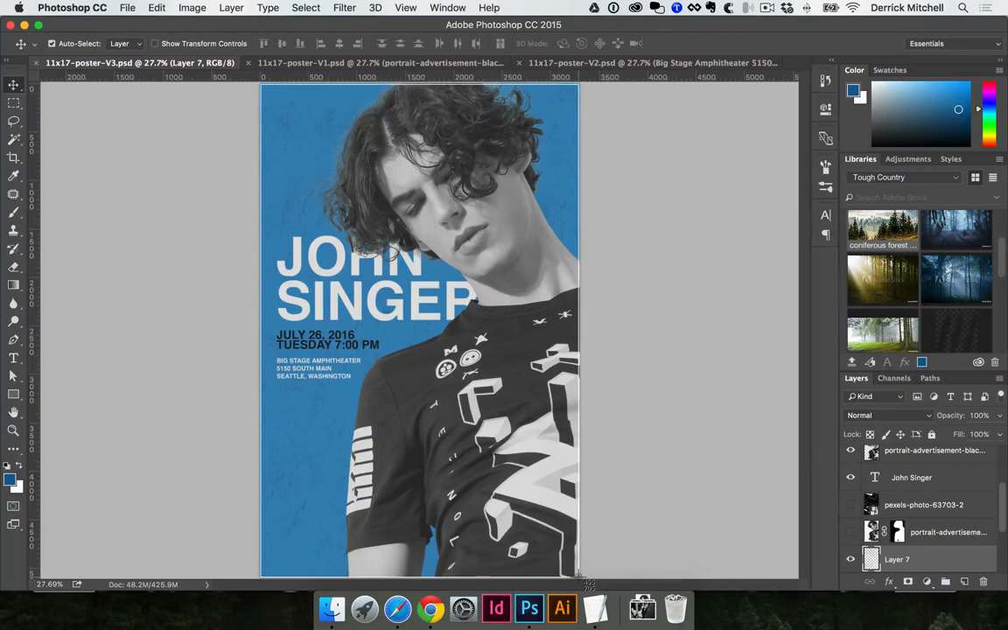
drag(586, 580, 586, 580)
- Capture the purple-and-green V1 poster as a region screenshot
click(398, 64)
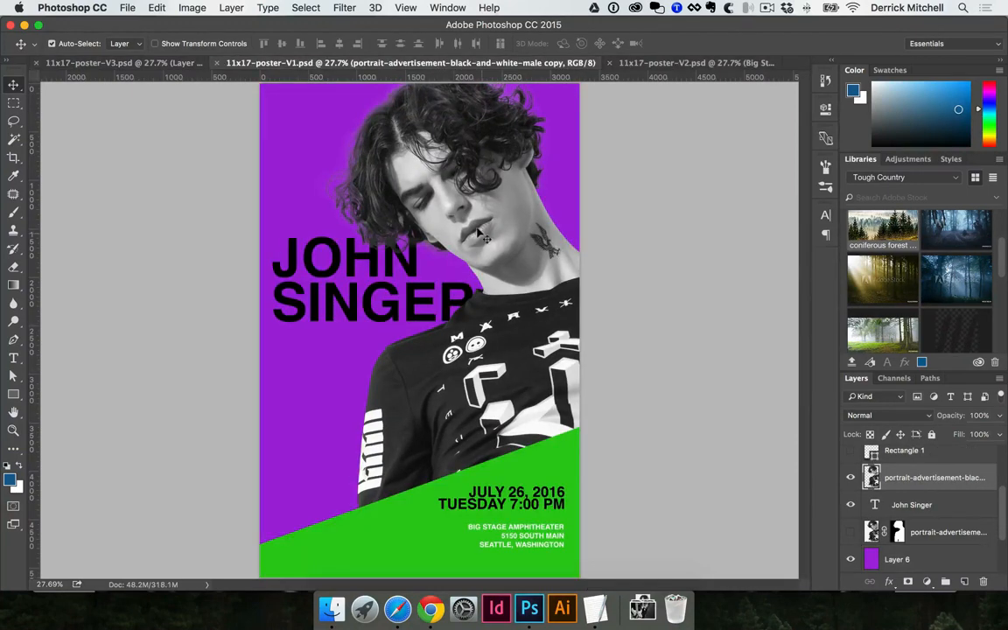
key(super+shift+4)
drag(320, 182, 584, 581)
- Preview the new poster screenshots in the Desktop folder, ending on the purple poster's
click(330, 608)
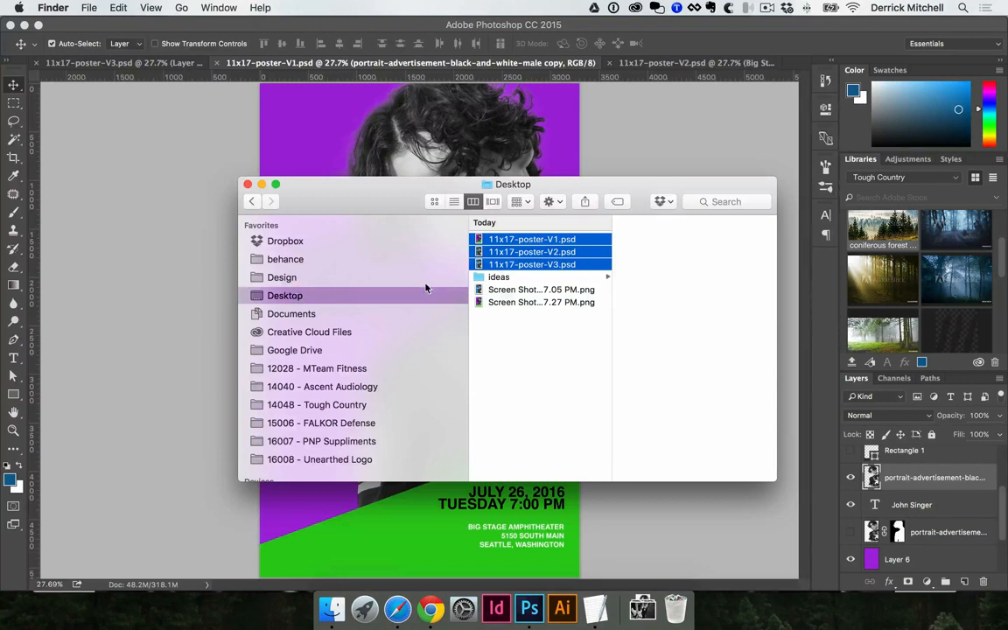
click(576, 448)
click(547, 290)
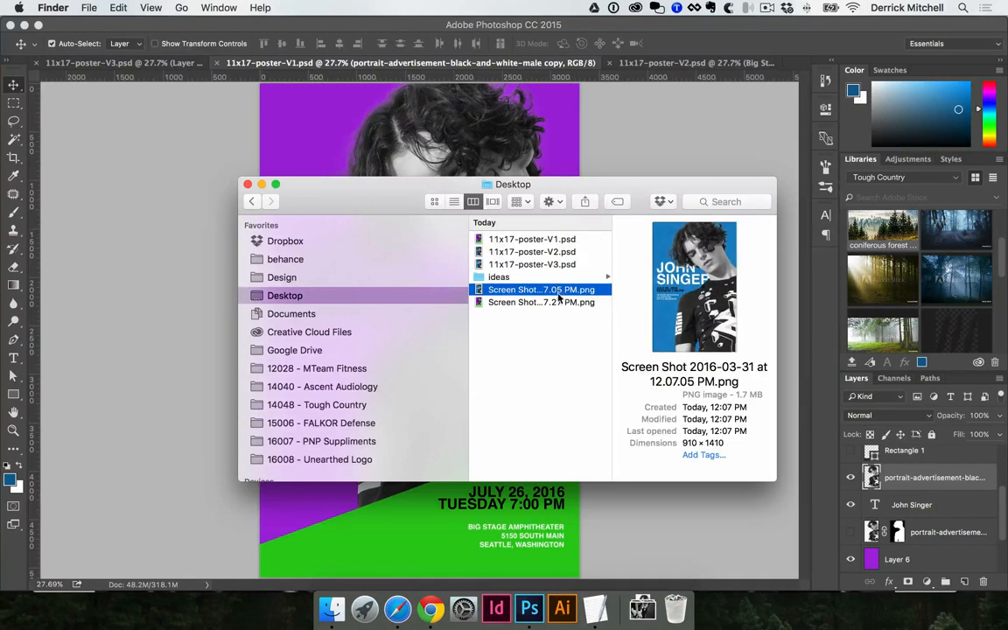
click(552, 302)
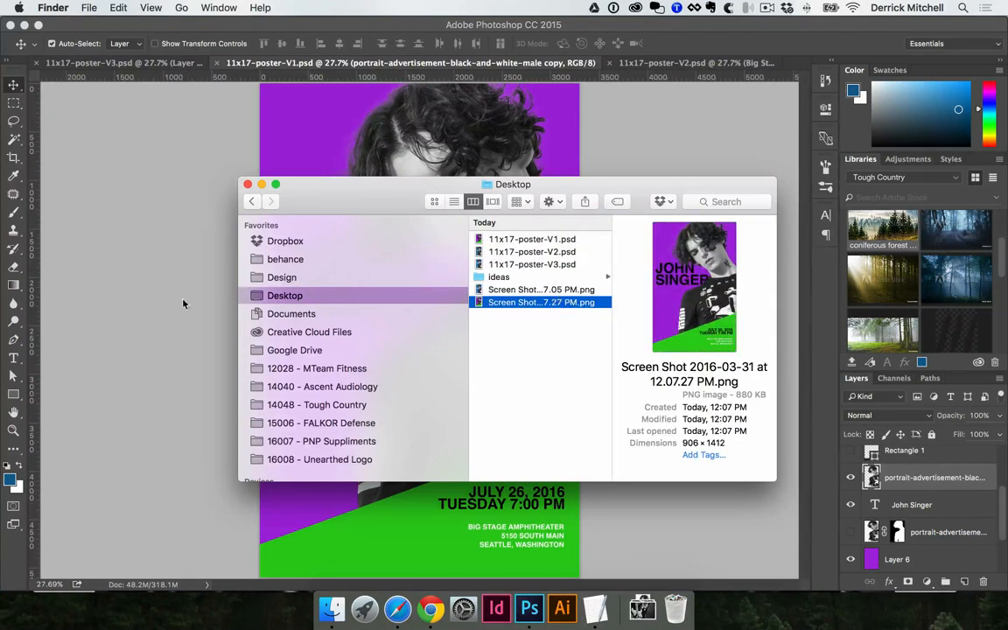
click(133, 287)
- Switch to the blue V2 poster and start marking it for a region screenshot
click(623, 62)
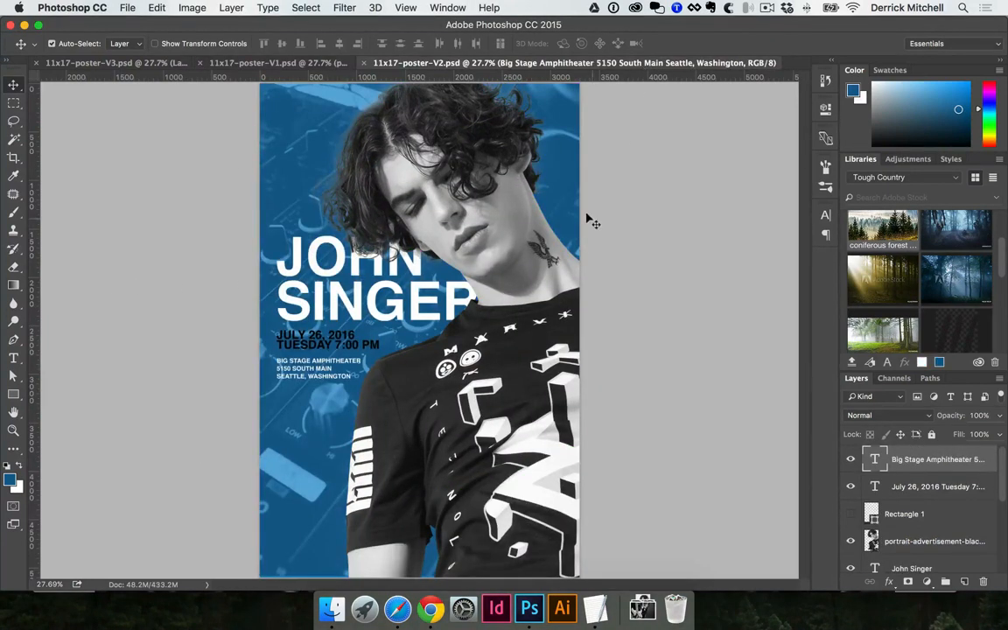
key(super+shift+4)
drag(418, 209, 578, 576)
- Capture the blue V2 poster as a region screenshot, leaving the Export menu unused
key(space)
click(125, 7)
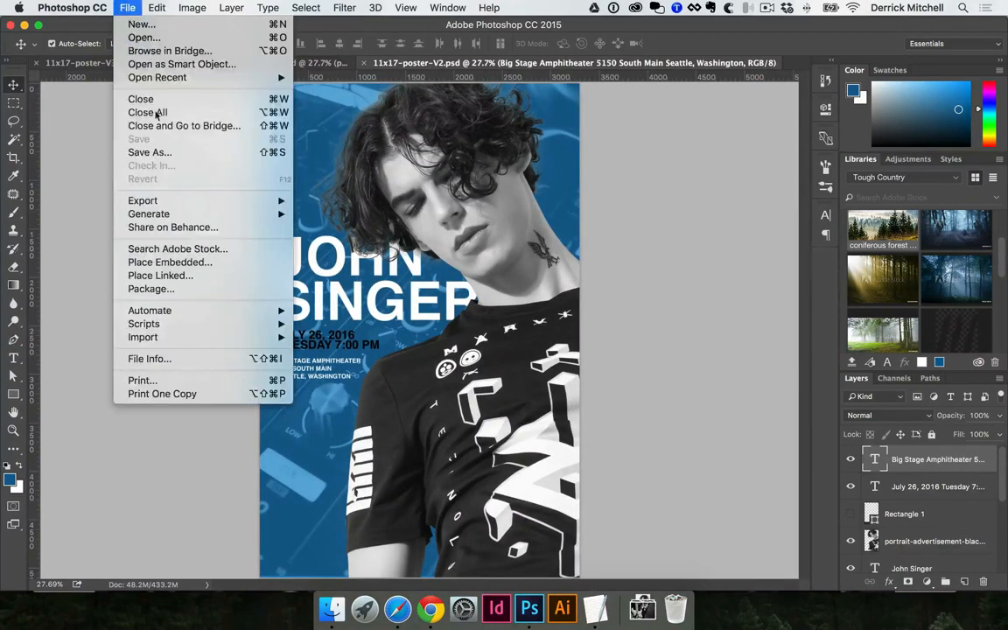
mouse_move(154, 199)
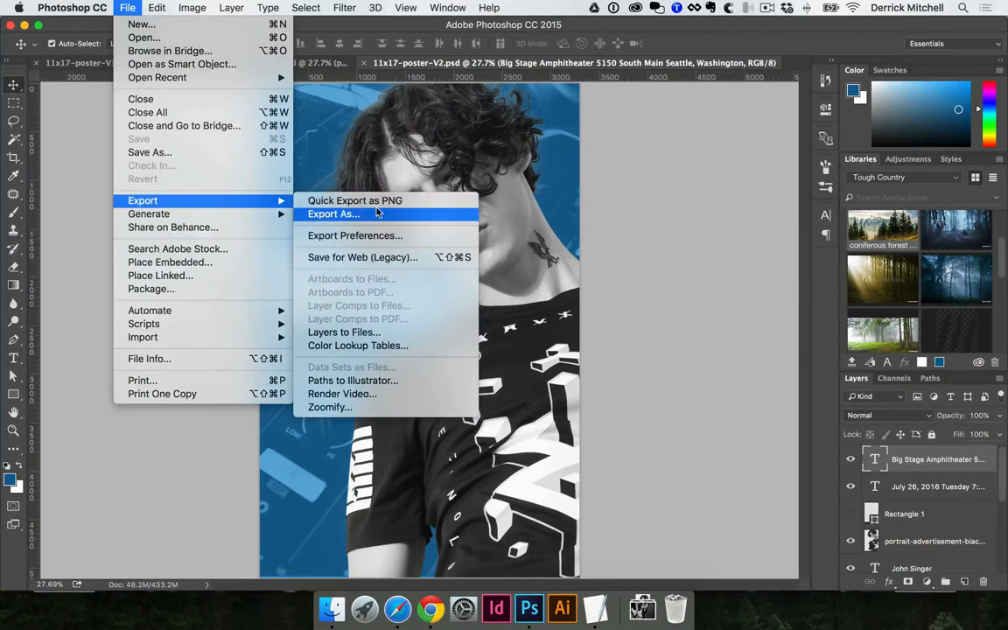
click(623, 197)
key(shift+super+4)
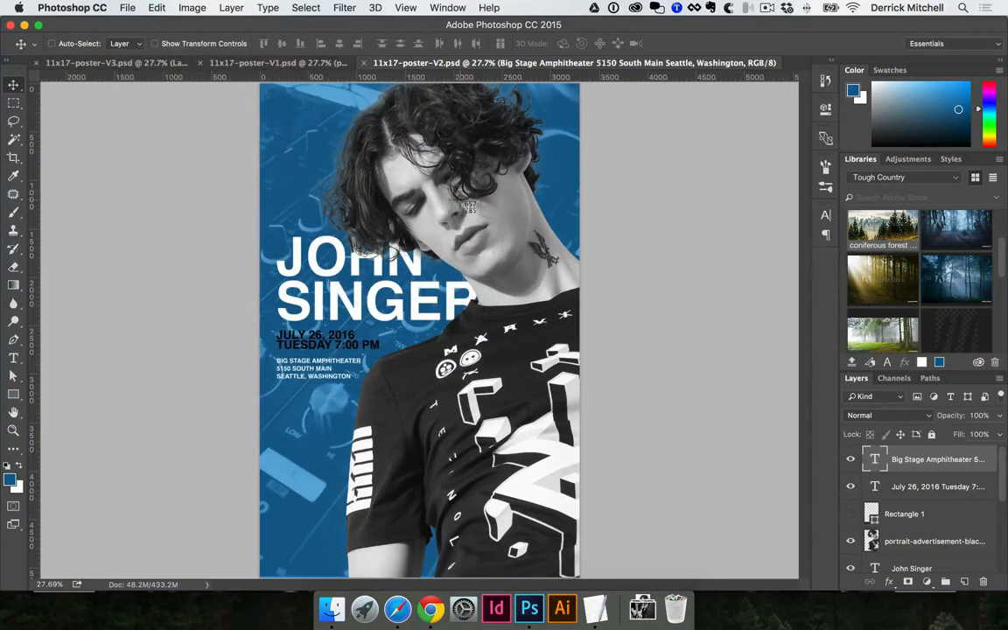
drag(260, 86, 578, 573)
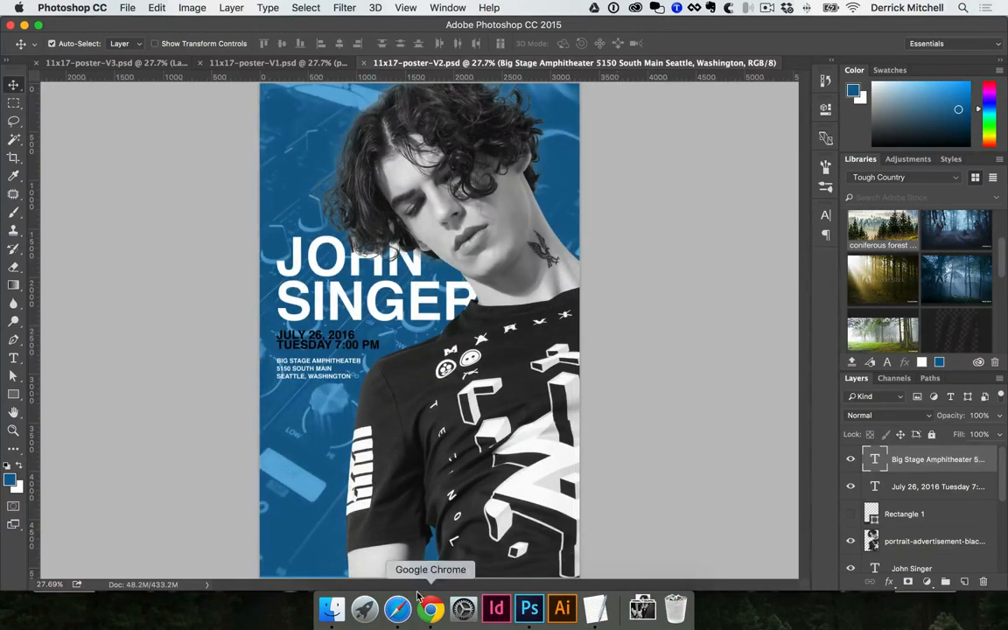
- Rename the 7.05 PM screenshot on the Desktop to poster-V3.png
click(332, 612)
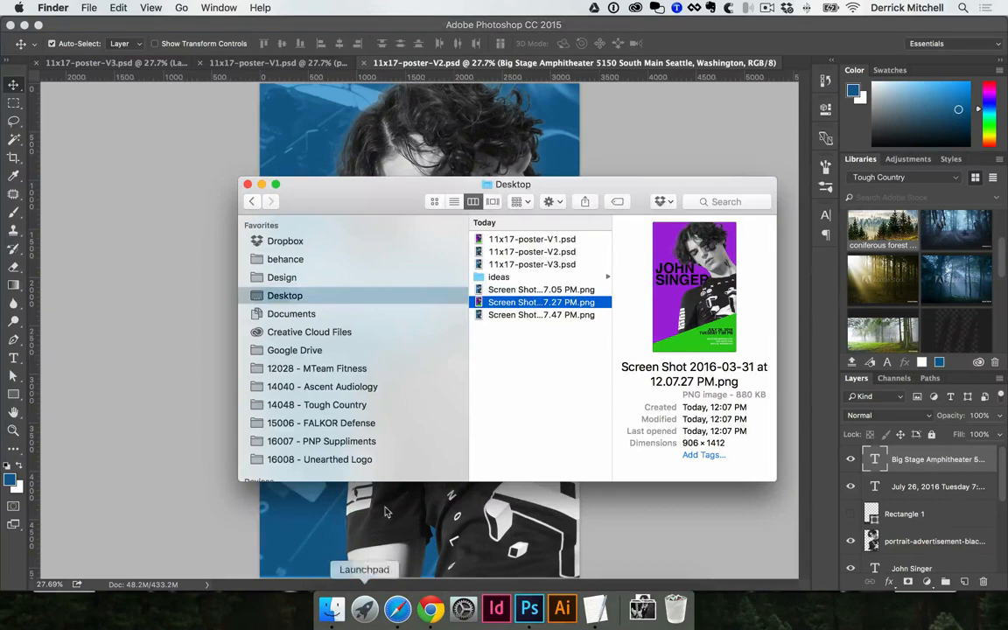
click(544, 342)
click(551, 288)
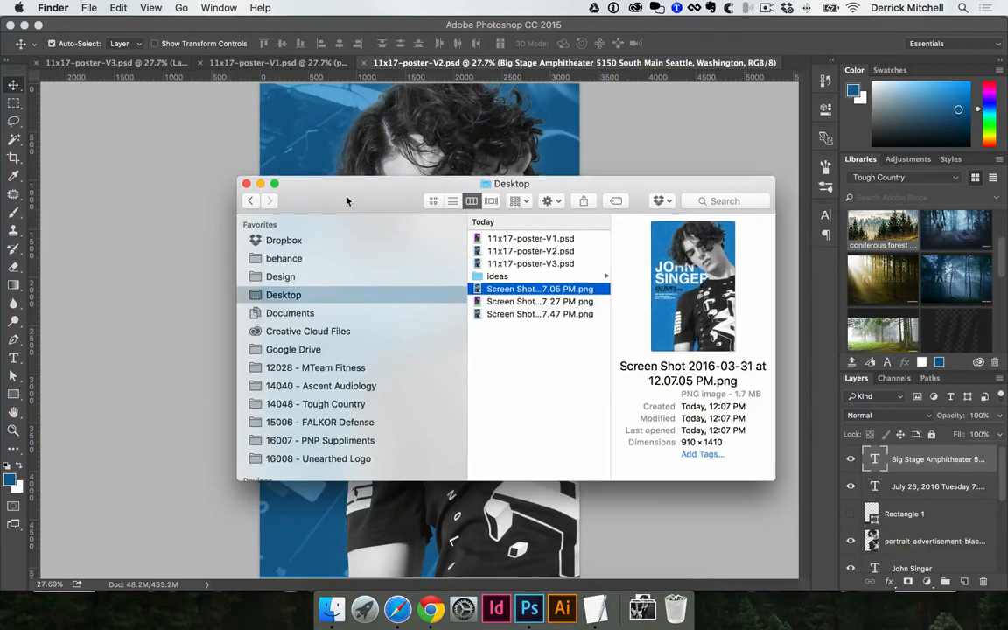
drag(350, 201, 284, 190)
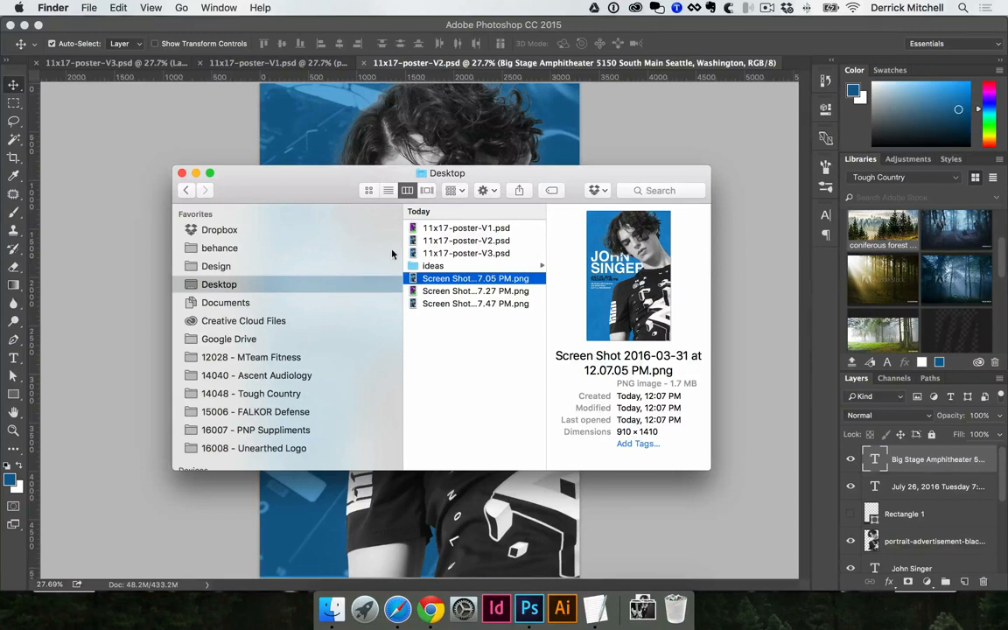
drag(615, 277, 596, 324)
drag(305, 188, 342, 198)
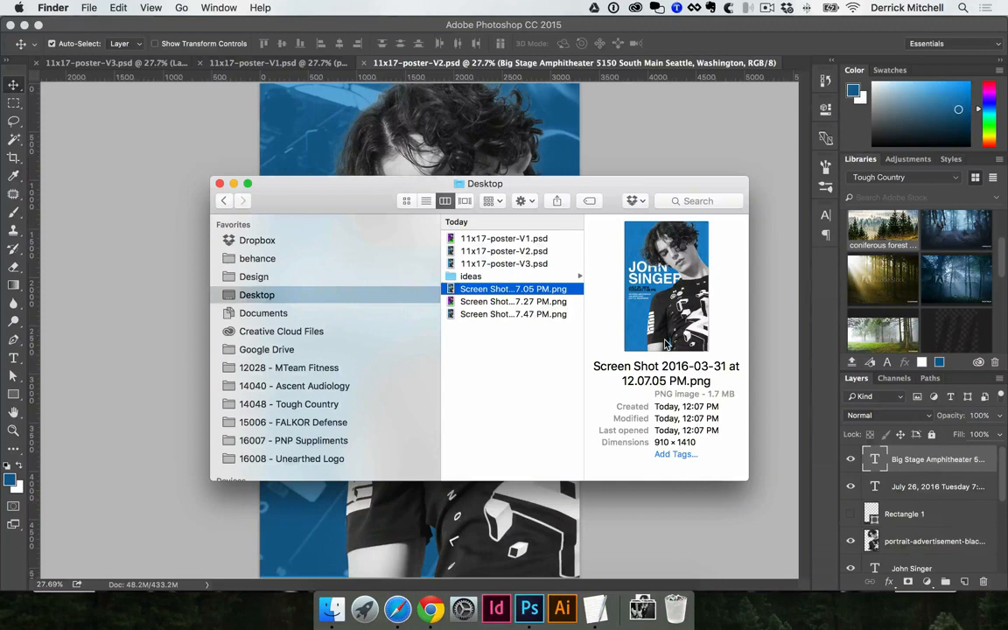
key(Return)
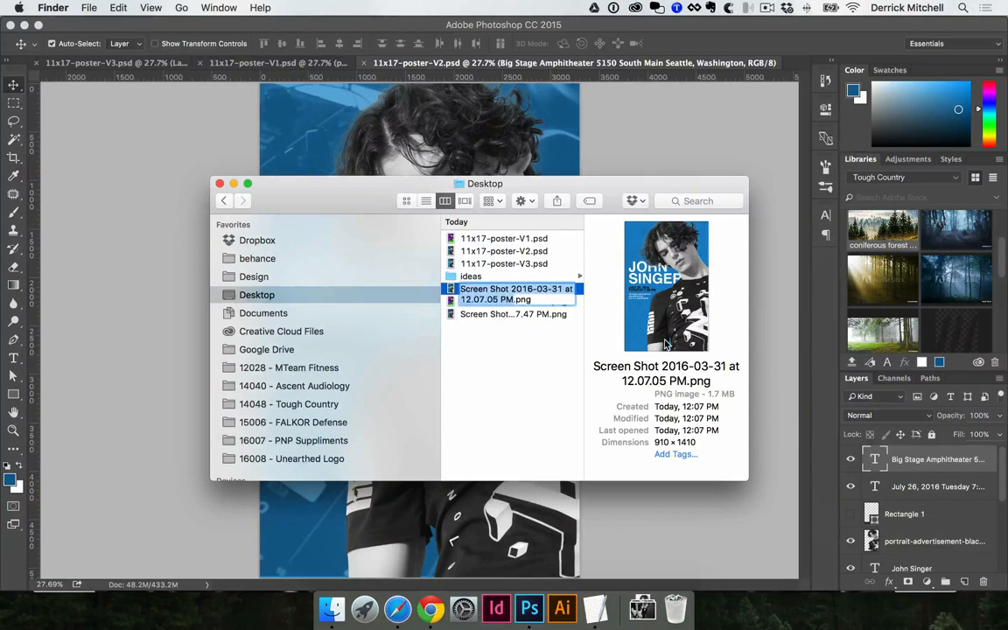
key(Escape)
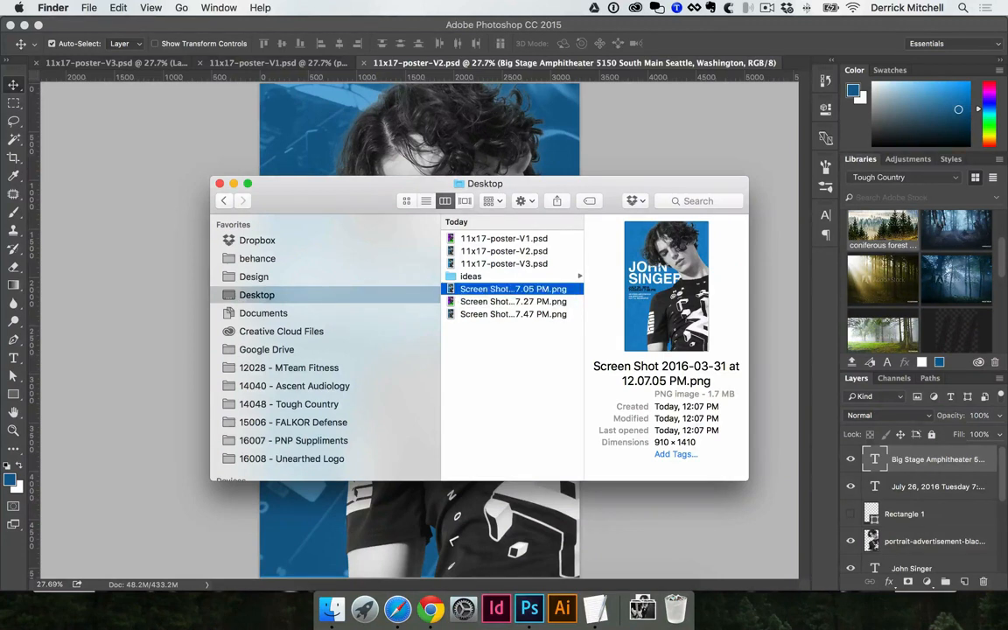
click(504, 291)
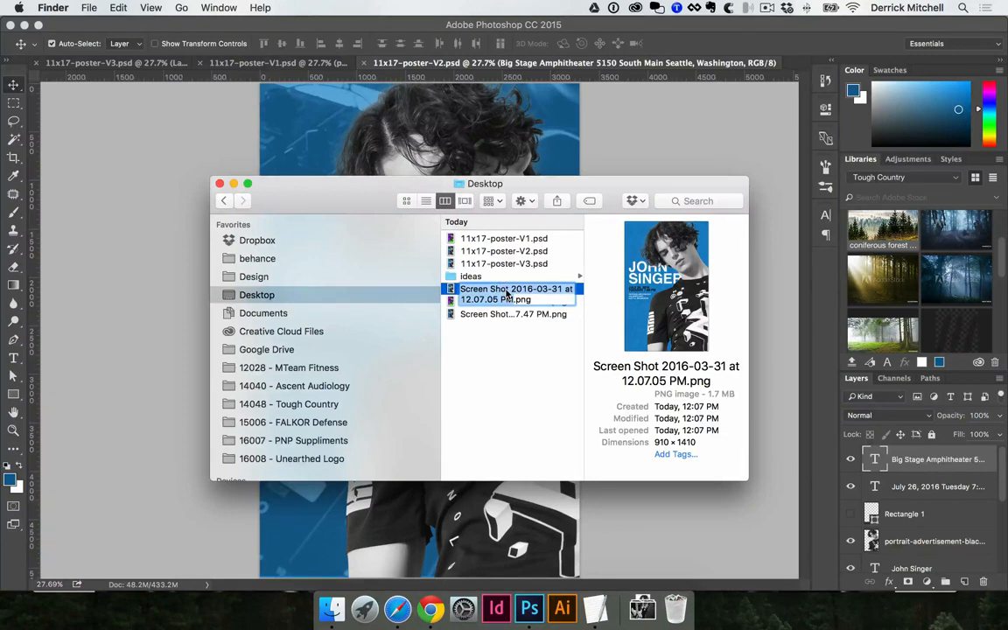
text(poster-V3)
key(Return)
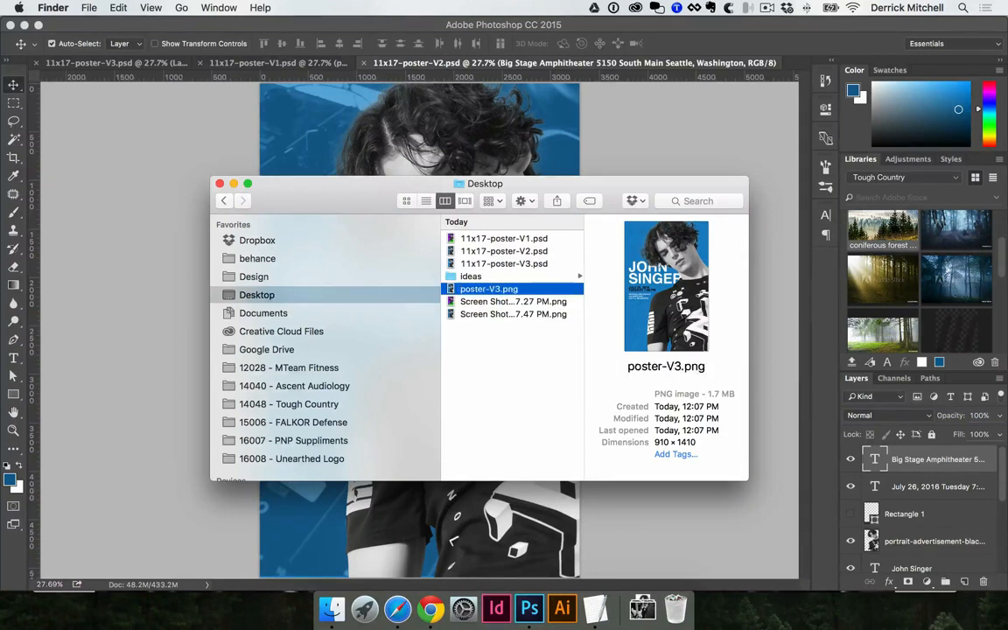
- Rename the 7.27 PM and 7.47 PM screenshots to poster-V1.png and poster-V2.png
key(Down)
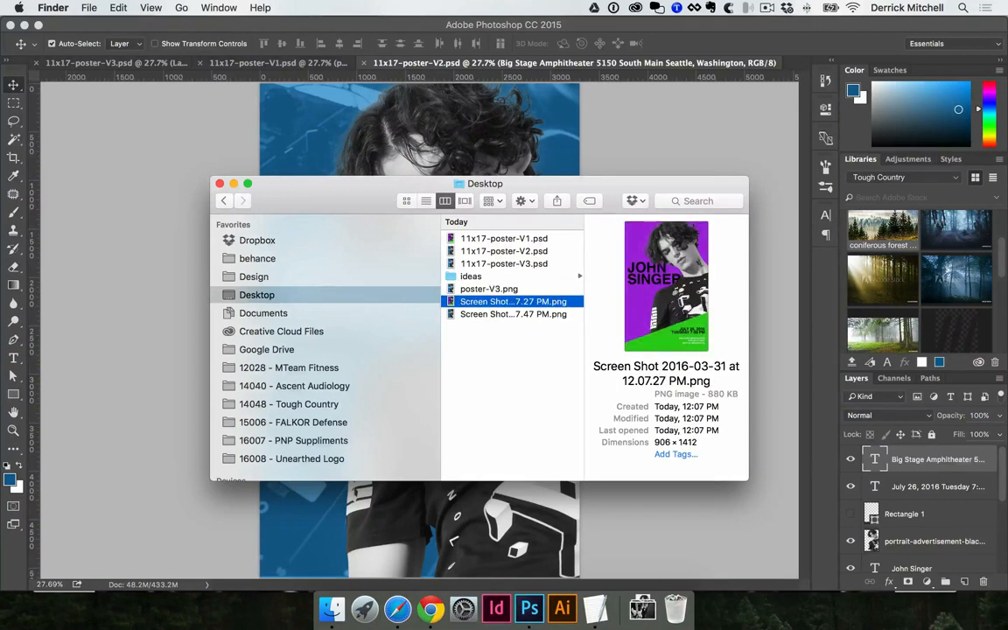
key(Return)
text(poste)
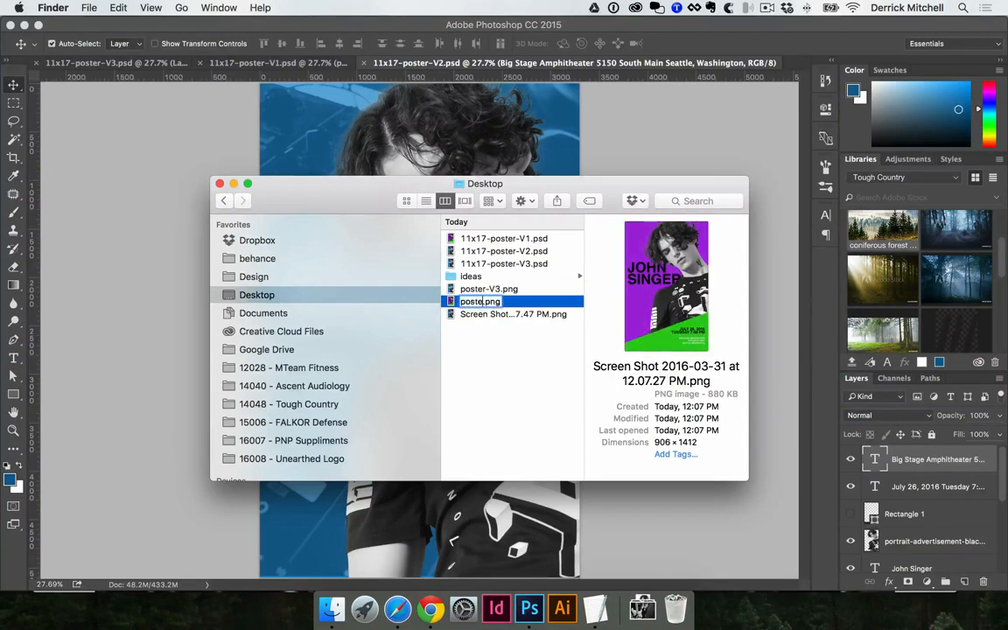
text(r-V1)
key(Return)
key(Down)
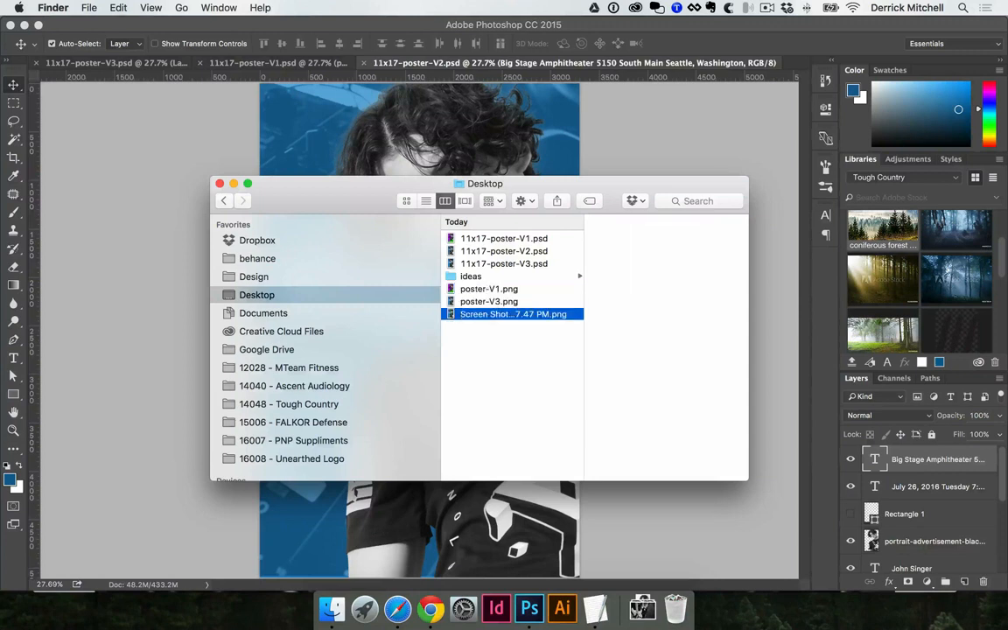
key(Return)
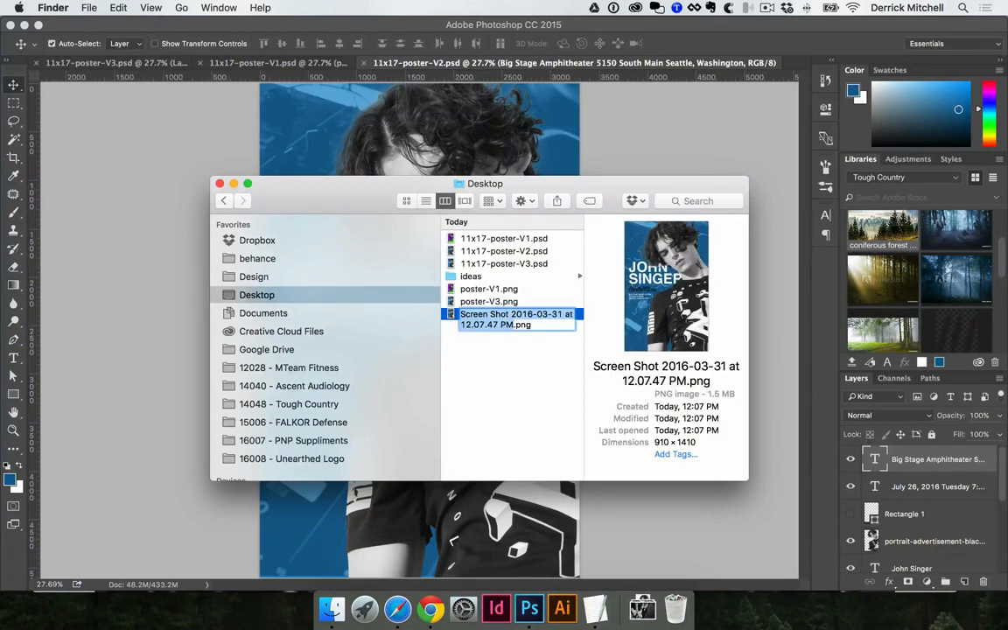
text(poster-V2)
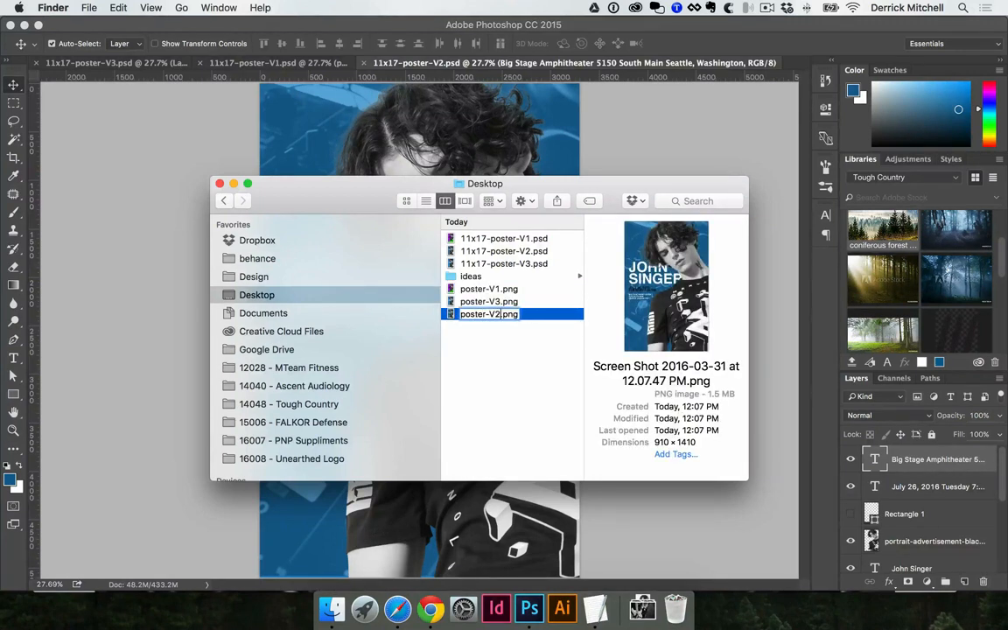
key(Return)
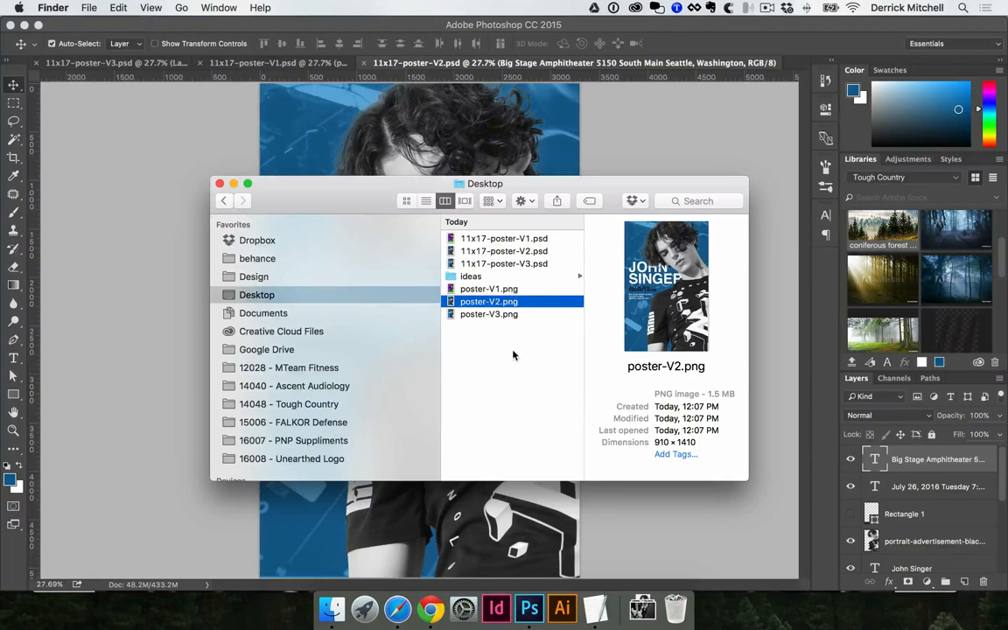
key(Up)
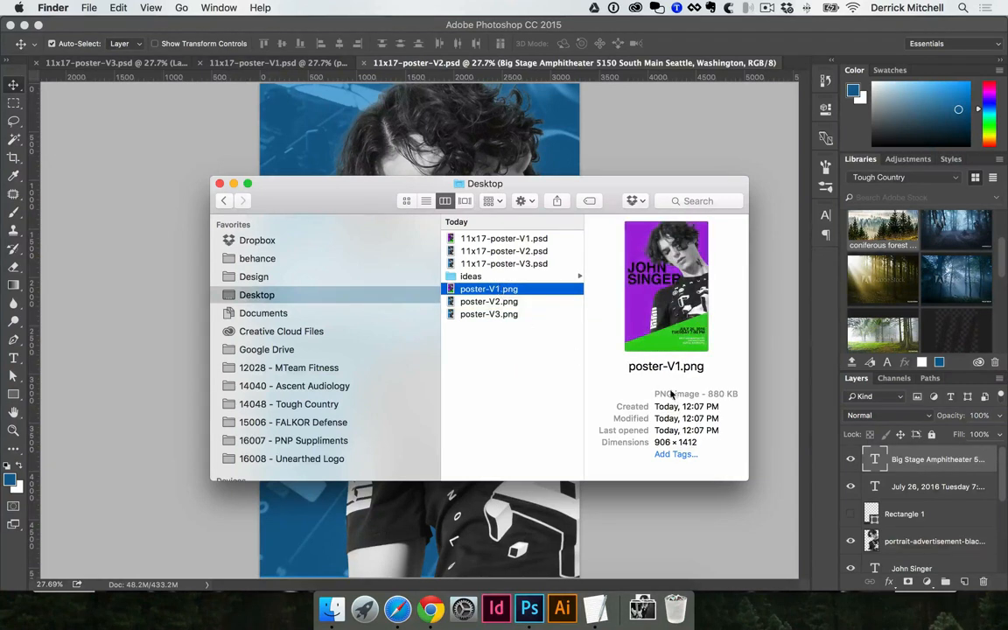
key(Down)
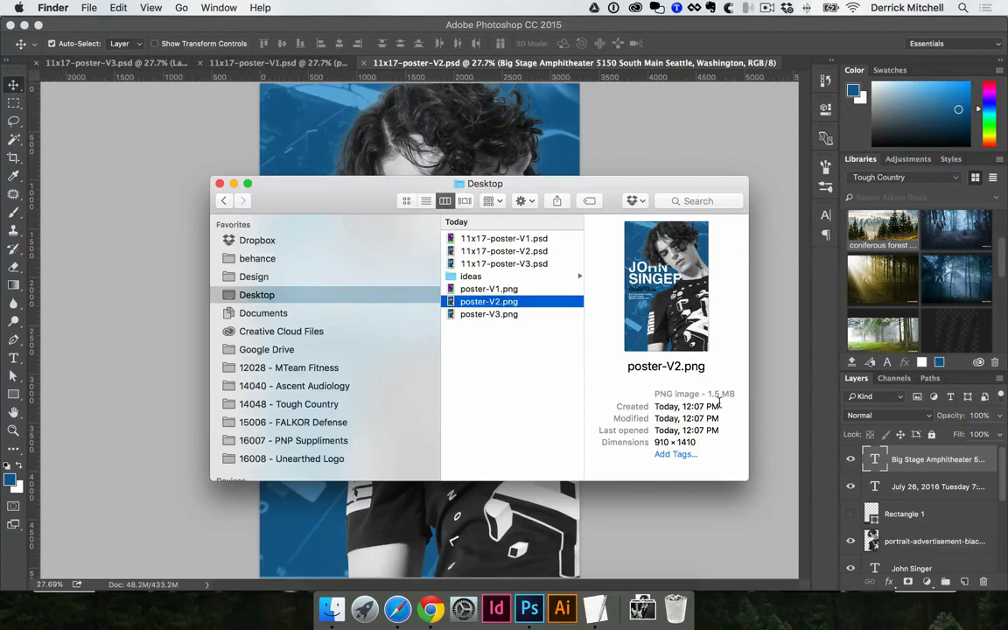
key(space)
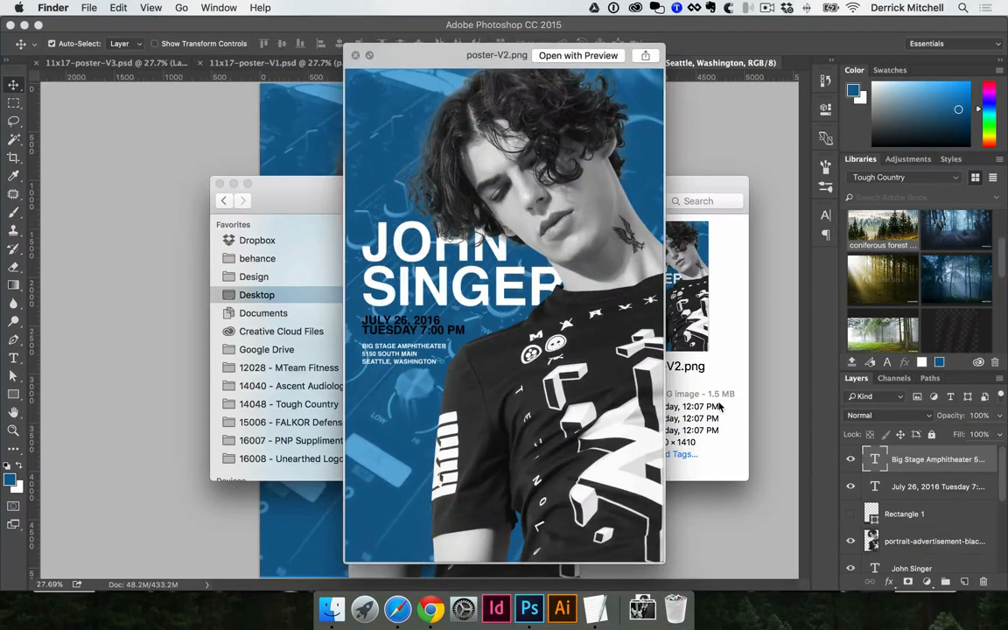
key(space)
click(510, 290)
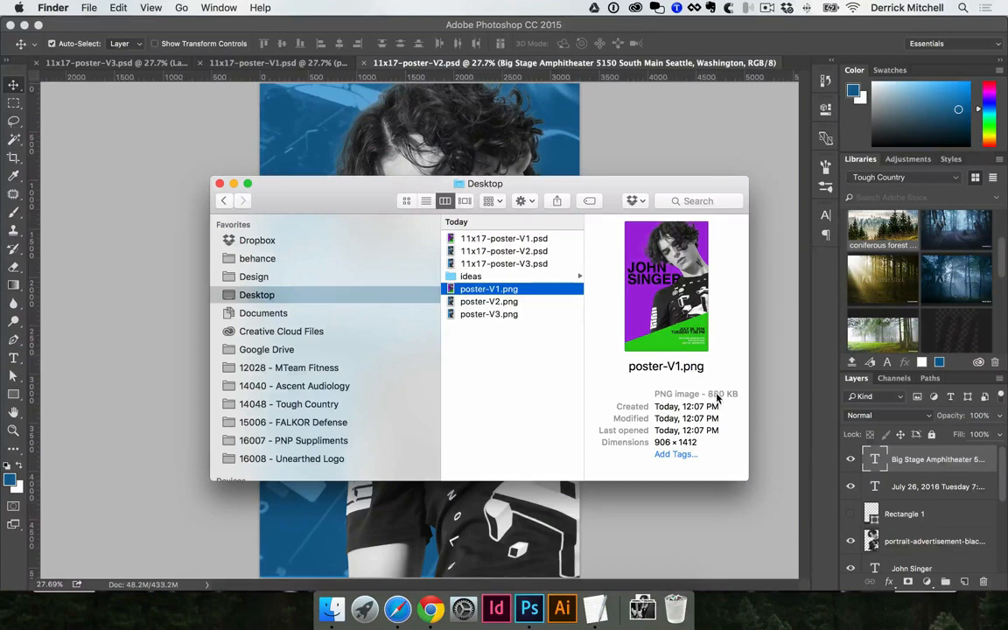
key(space)
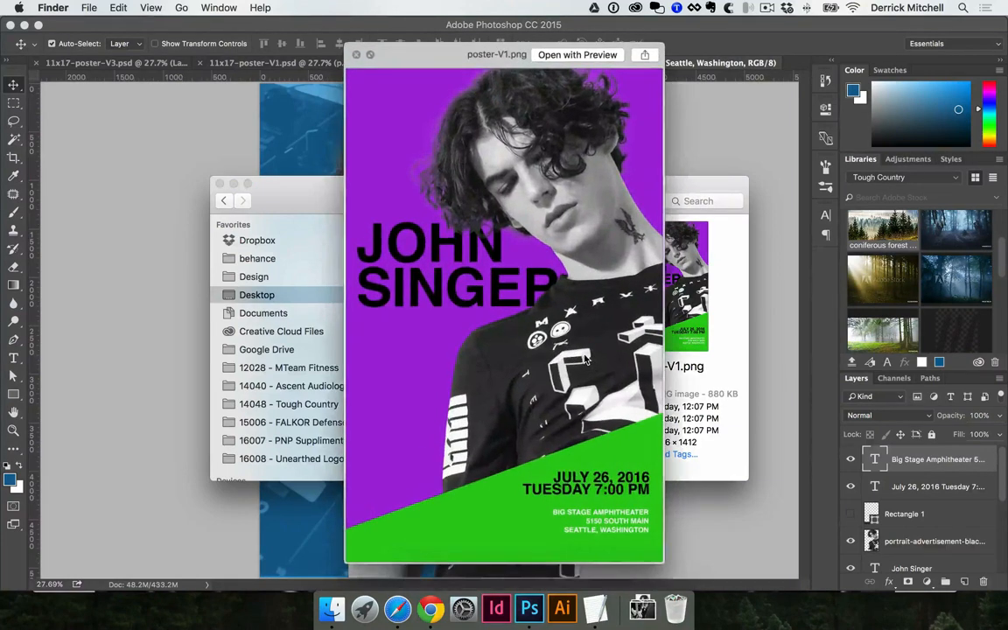
key(Down)
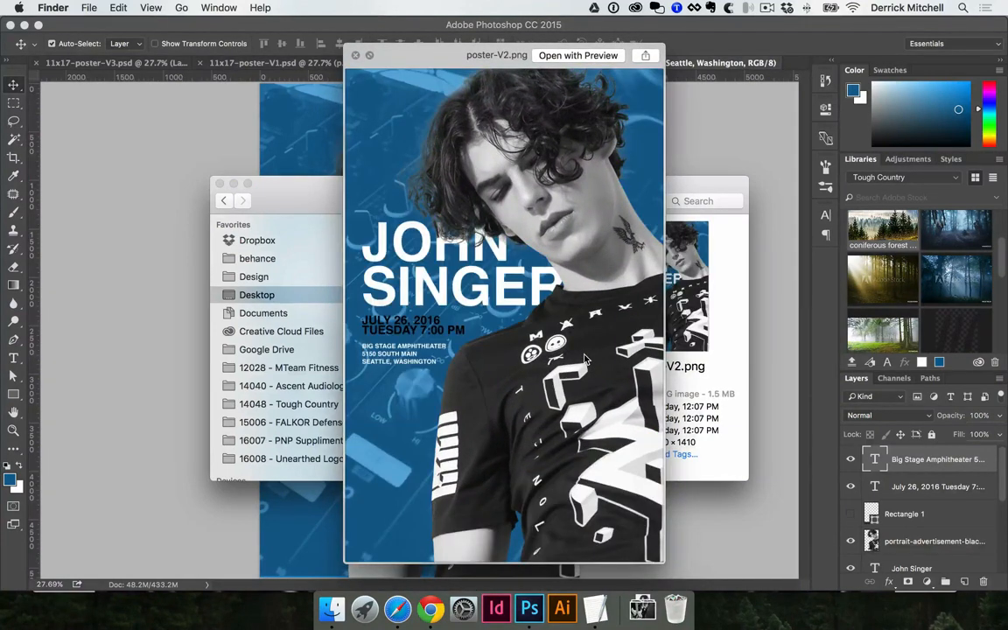
key(Down)
key(Up)
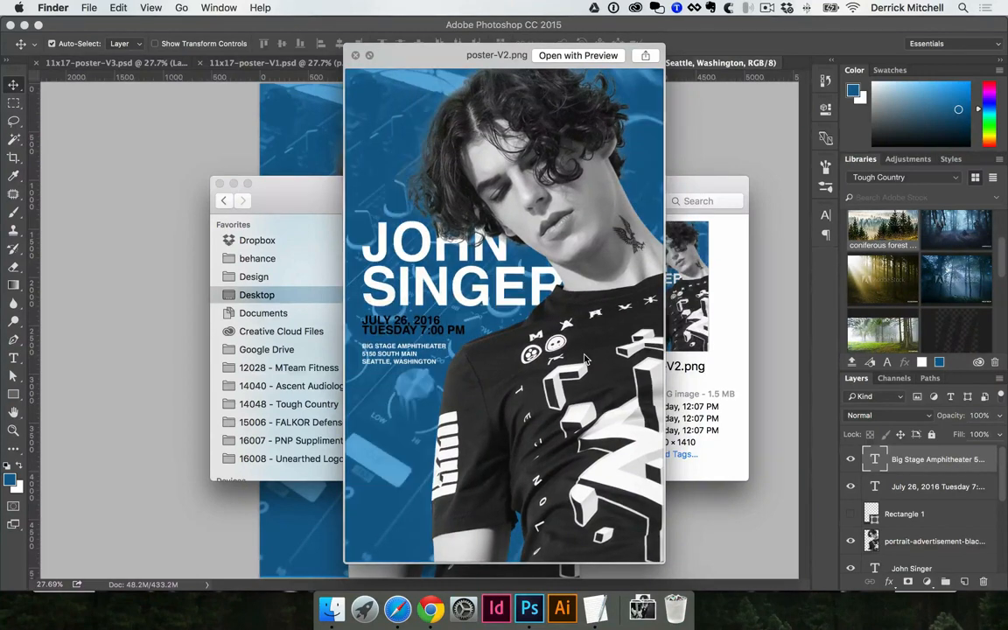
key(Up)
key(Down)
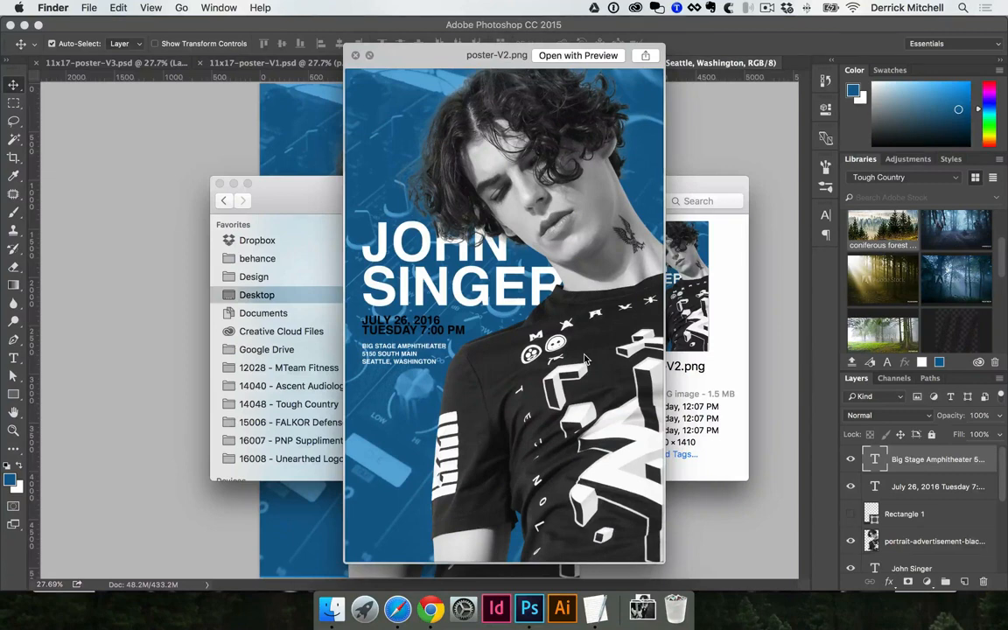
key(Down)
key(Up)
key(Up)
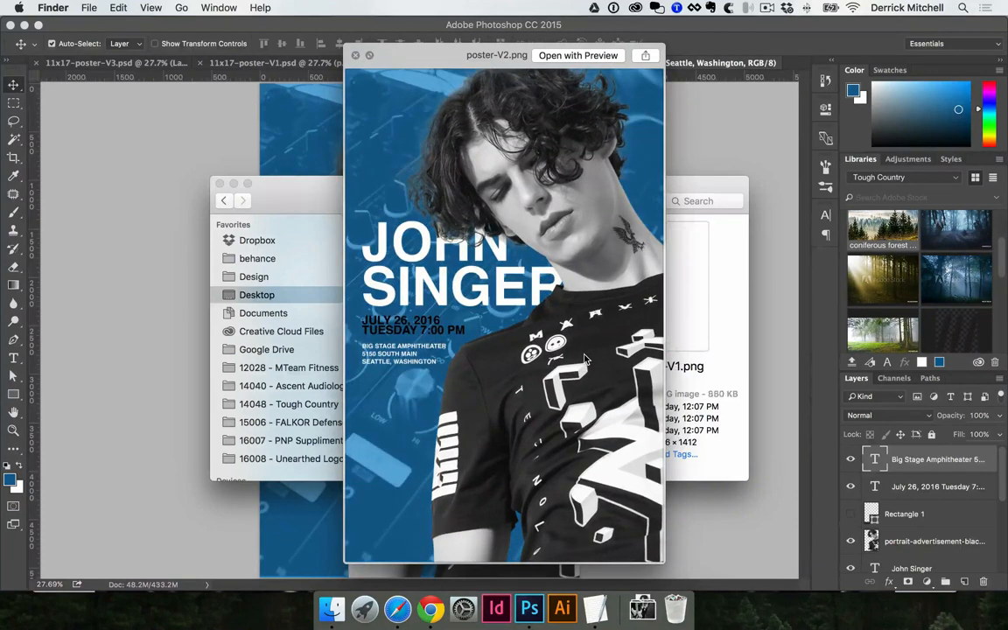
key(space)
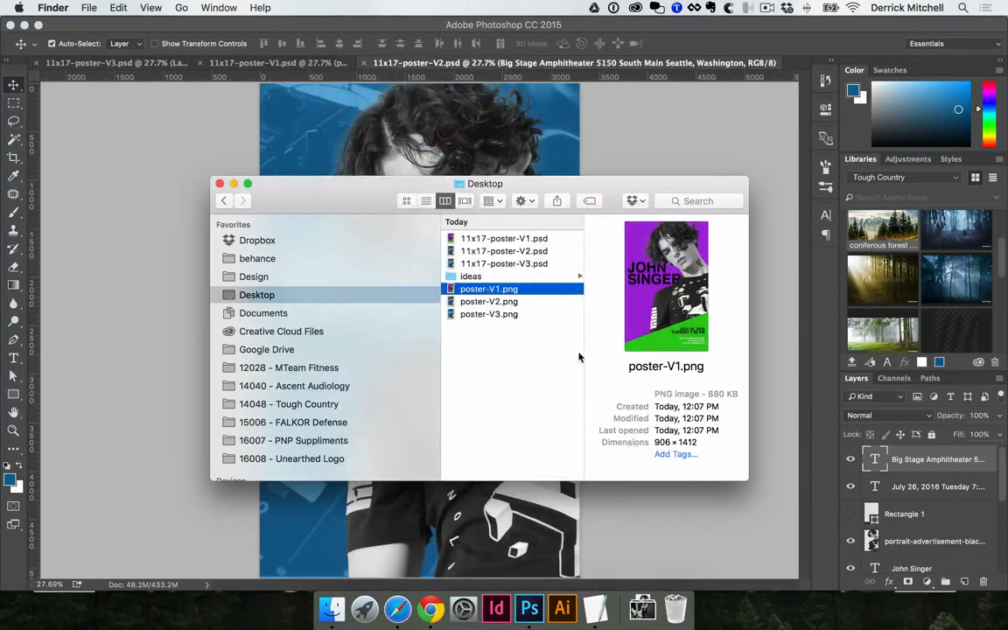
key(space)
key(Down)
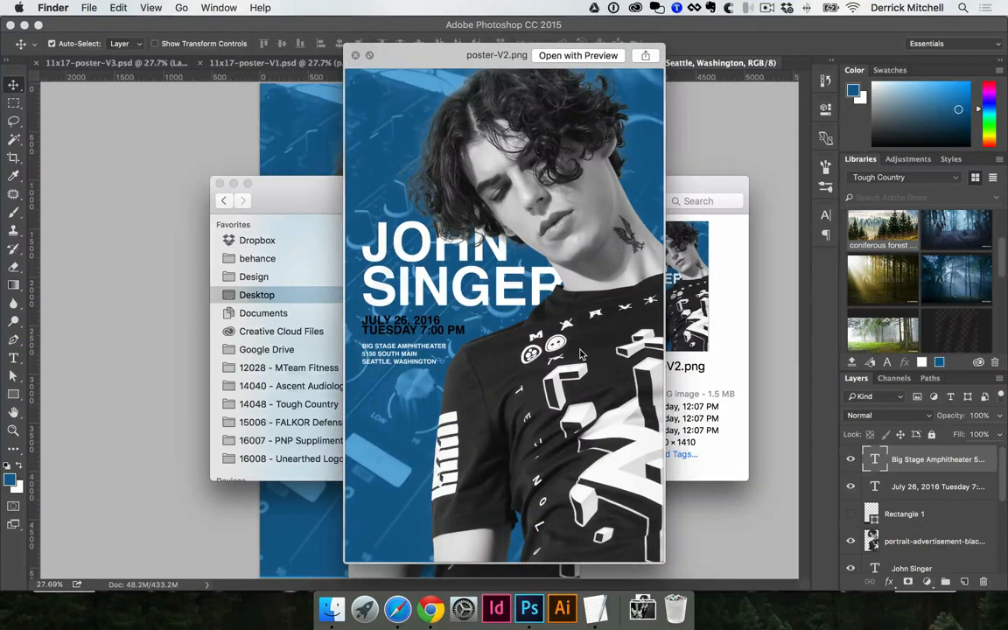
key(Down)
key(Up)
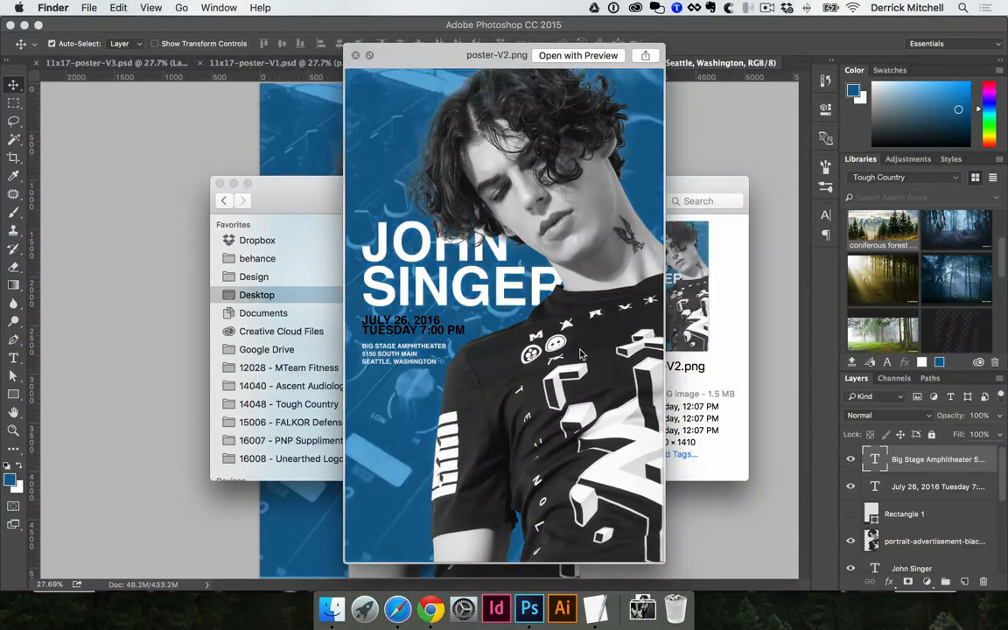
key(Up)
key(Down)
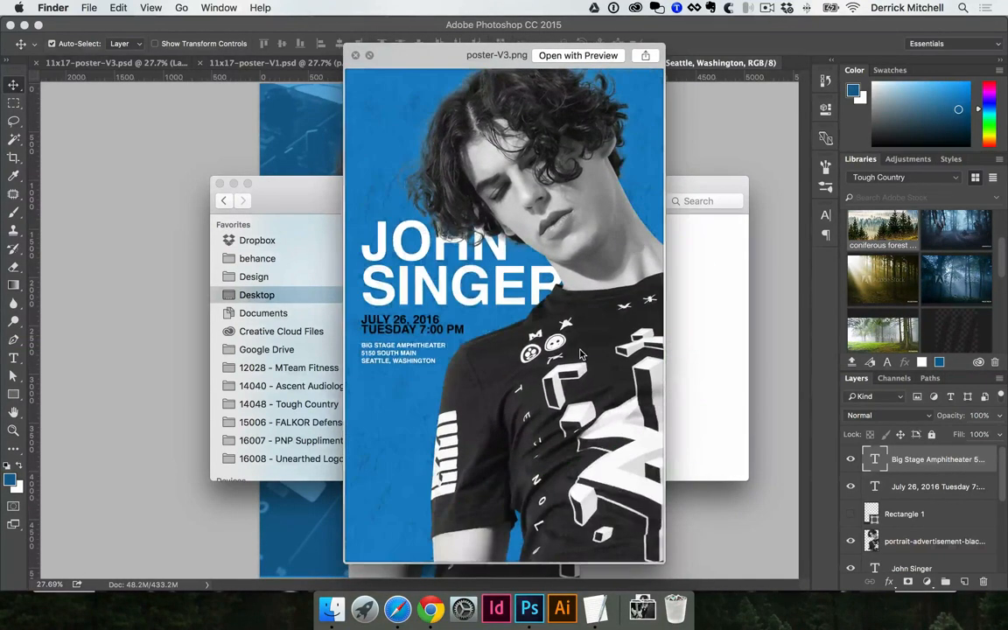
key(Down)
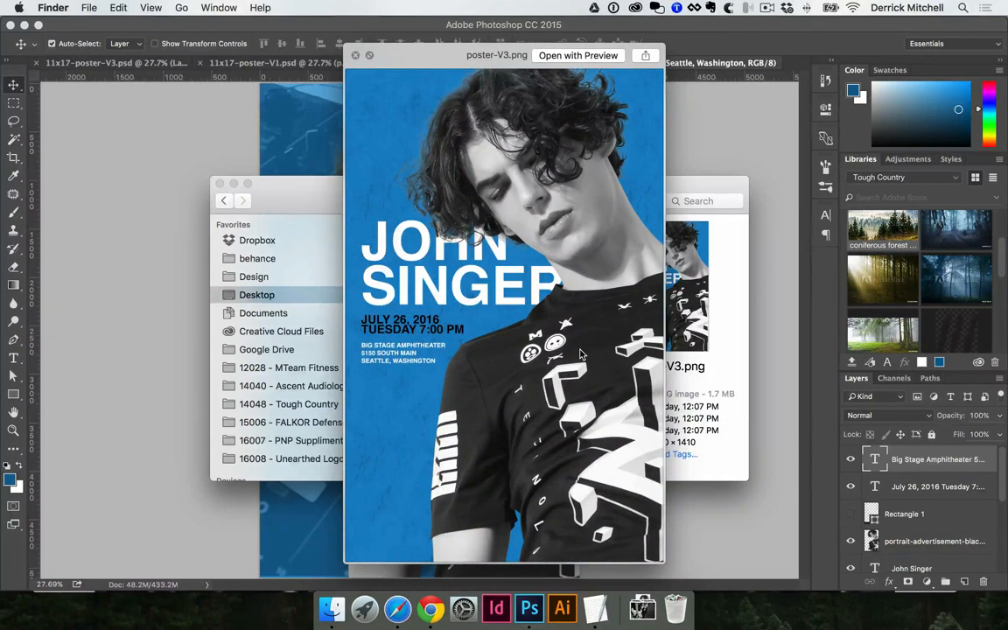
key(space)
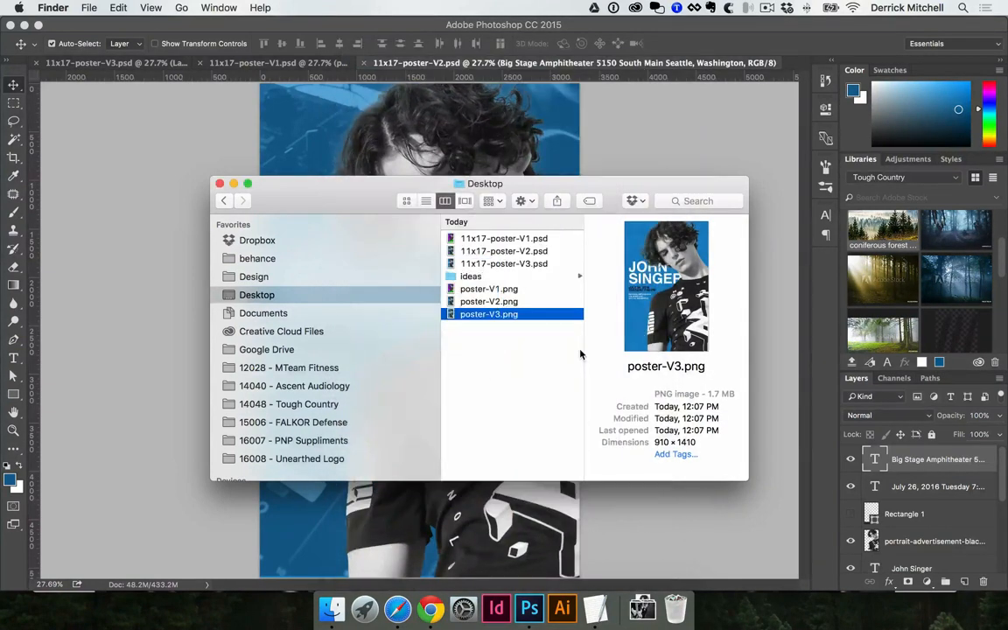
- Convert the 11x17-poster-V3 document to CMYK Color, flattening its layers
click(162, 149)
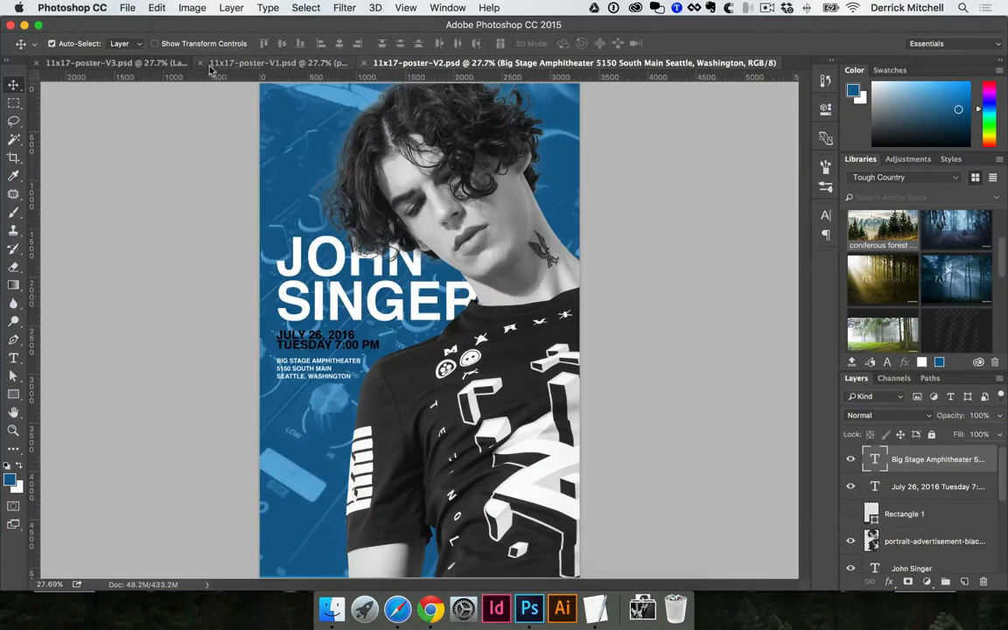
click(140, 63)
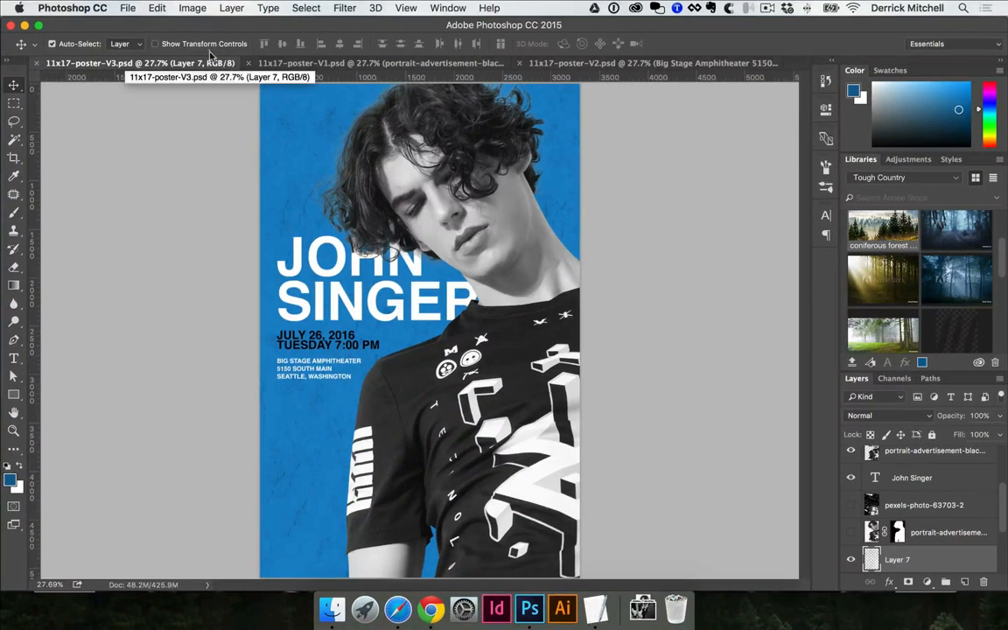
click(193, 8)
mouse_move(198, 24)
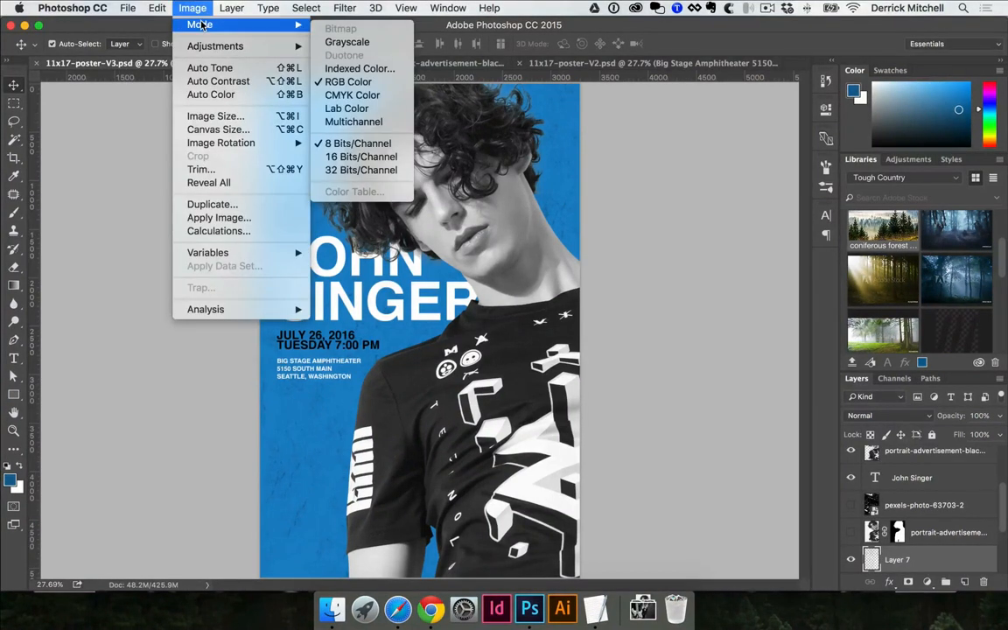
click(364, 96)
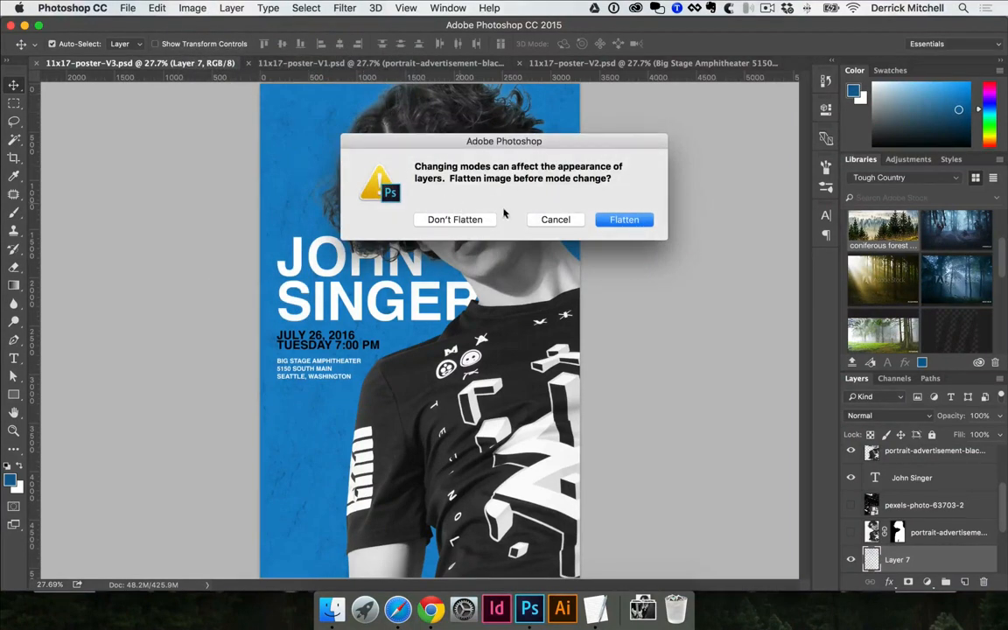
click(622, 220)
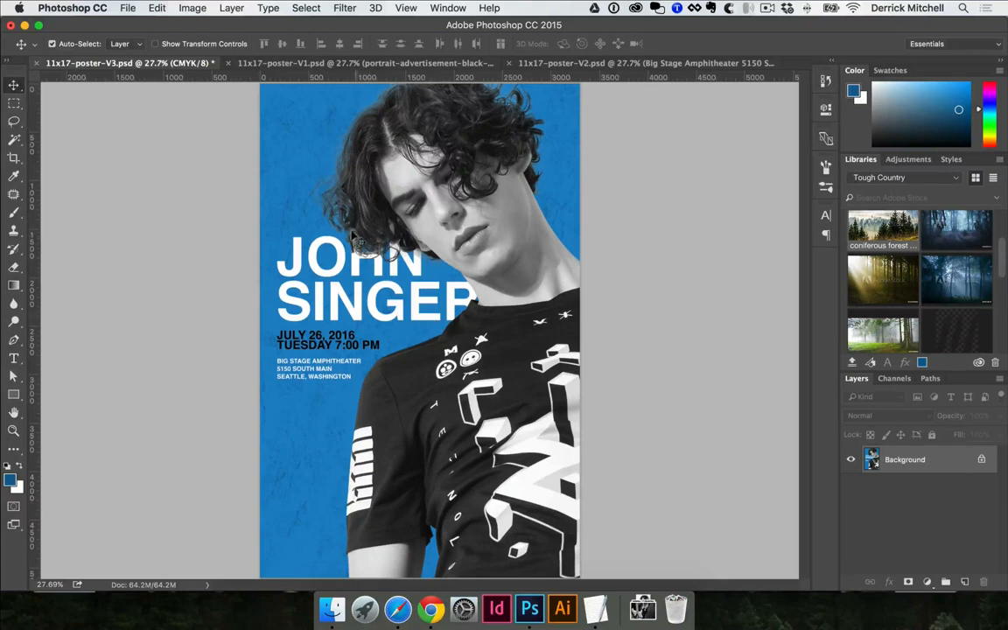
- Browse the Filter menu and close it without applying a filter
click(344, 7)
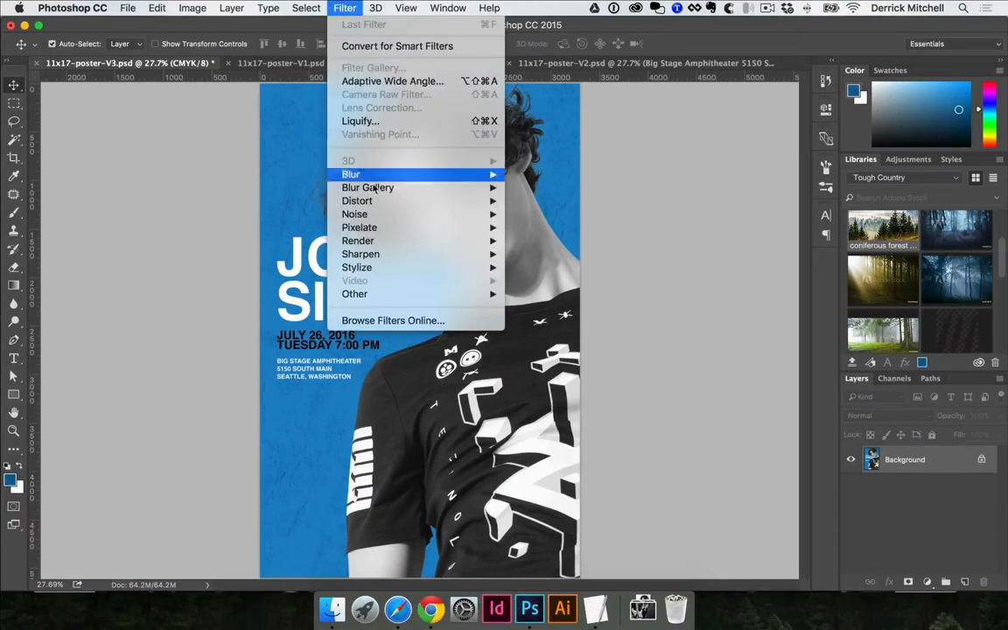
mouse_move(375, 214)
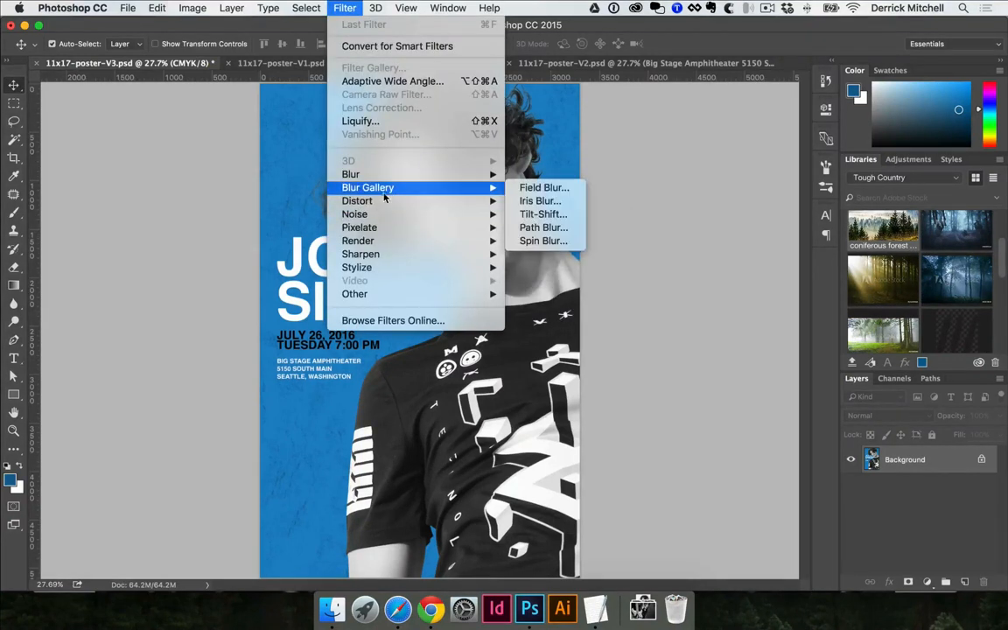
click(273, 167)
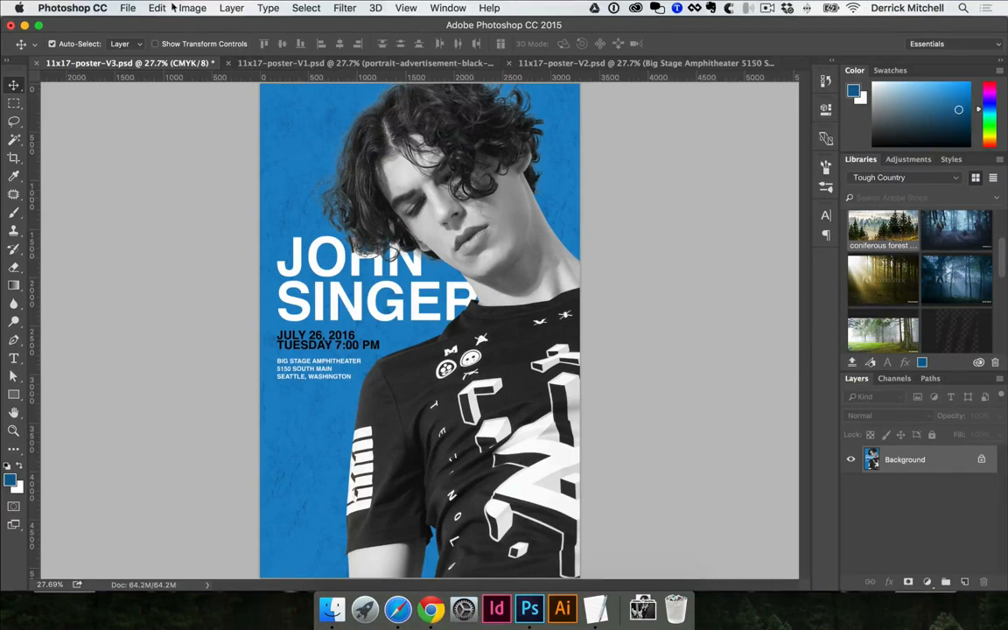
- Save a Photoshop PDF copy of V3 to the Desktop with Working CMYK proof setup
click(128, 8)
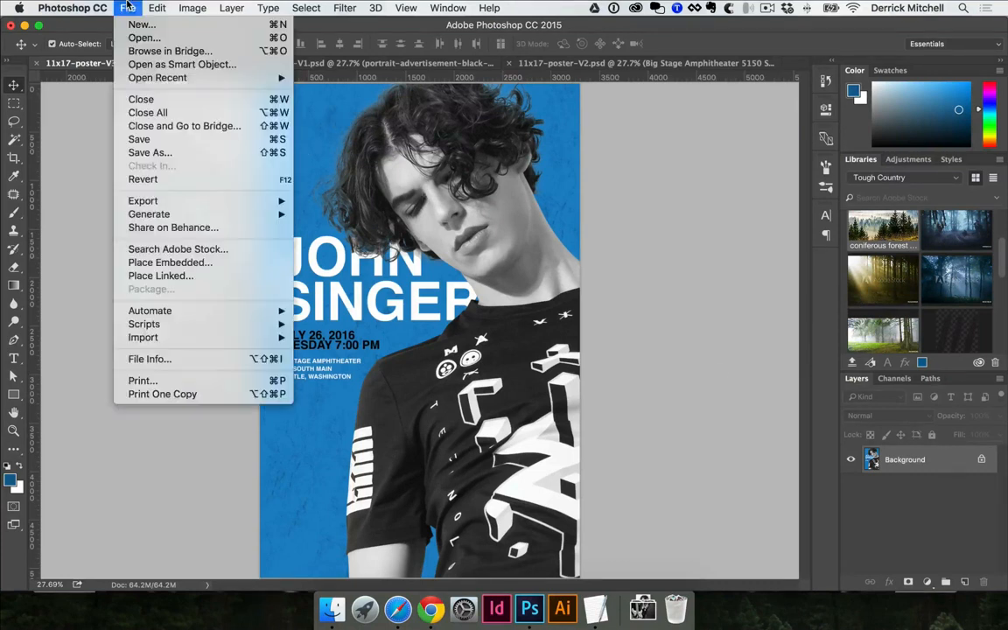
click(174, 156)
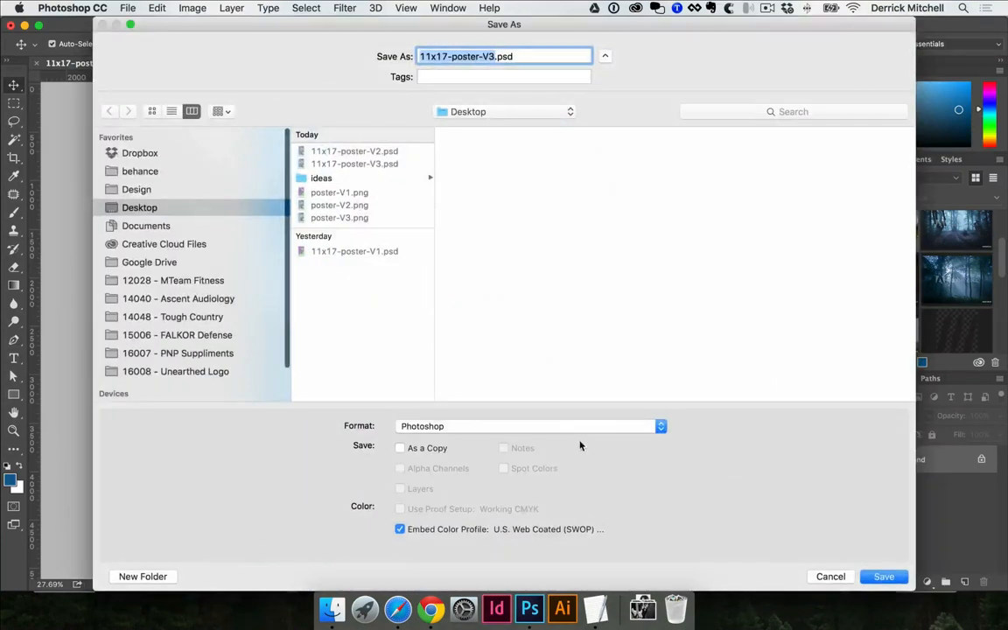
click(588, 426)
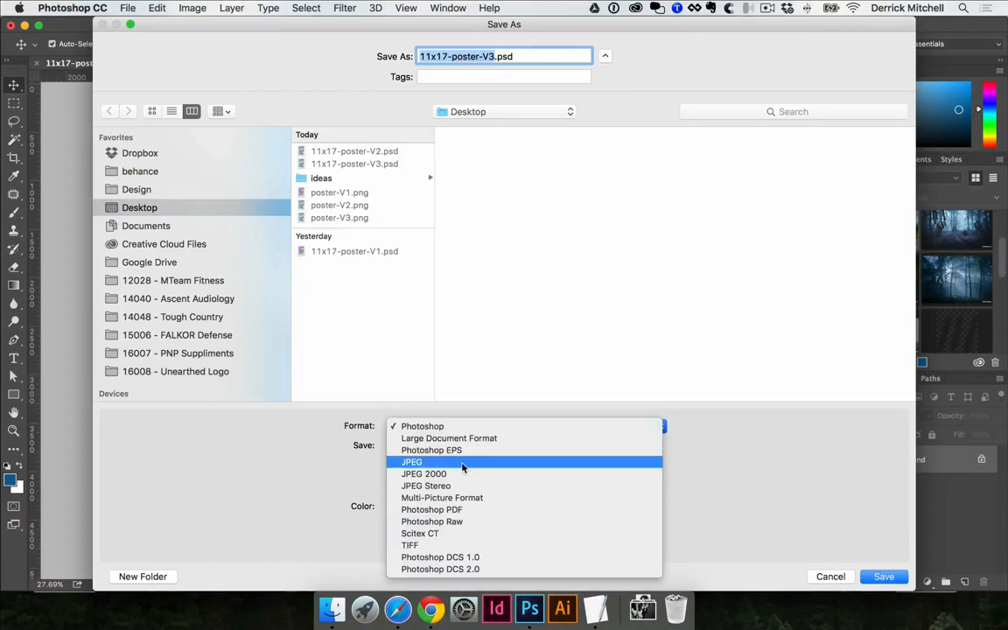
click(444, 510)
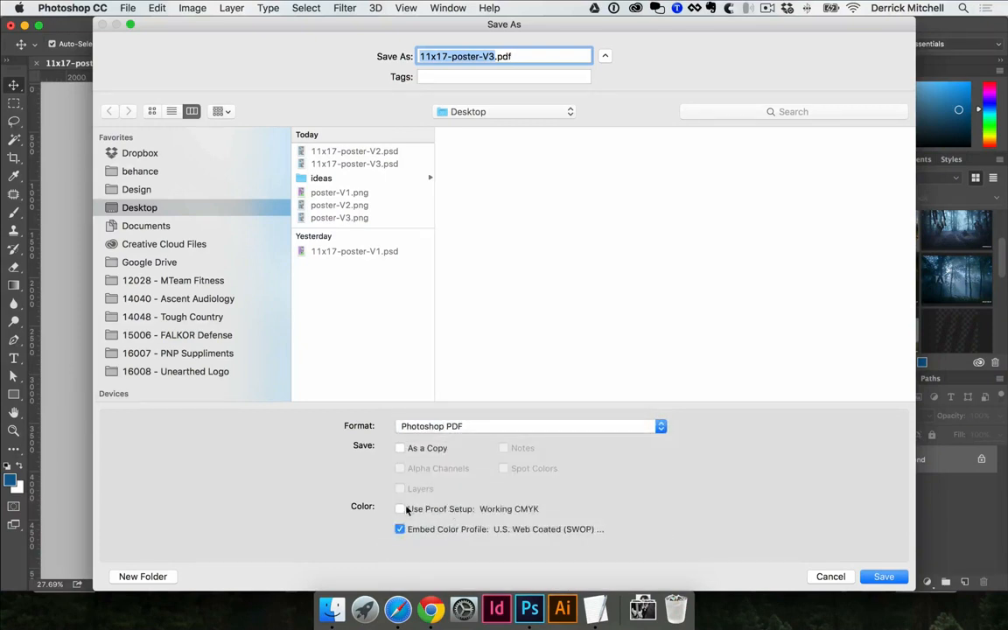
click(402, 510)
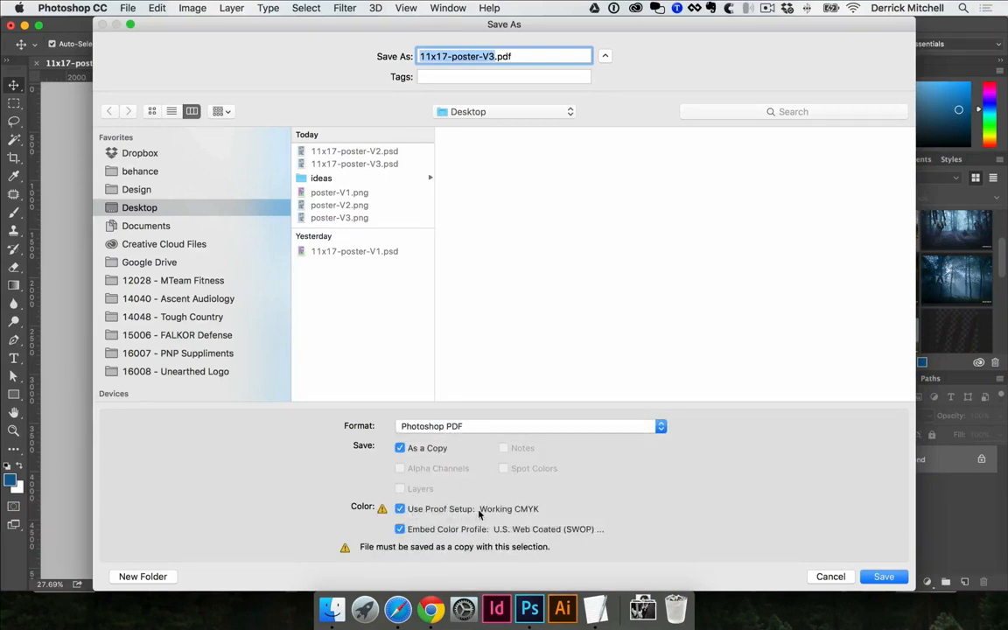
click(373, 321)
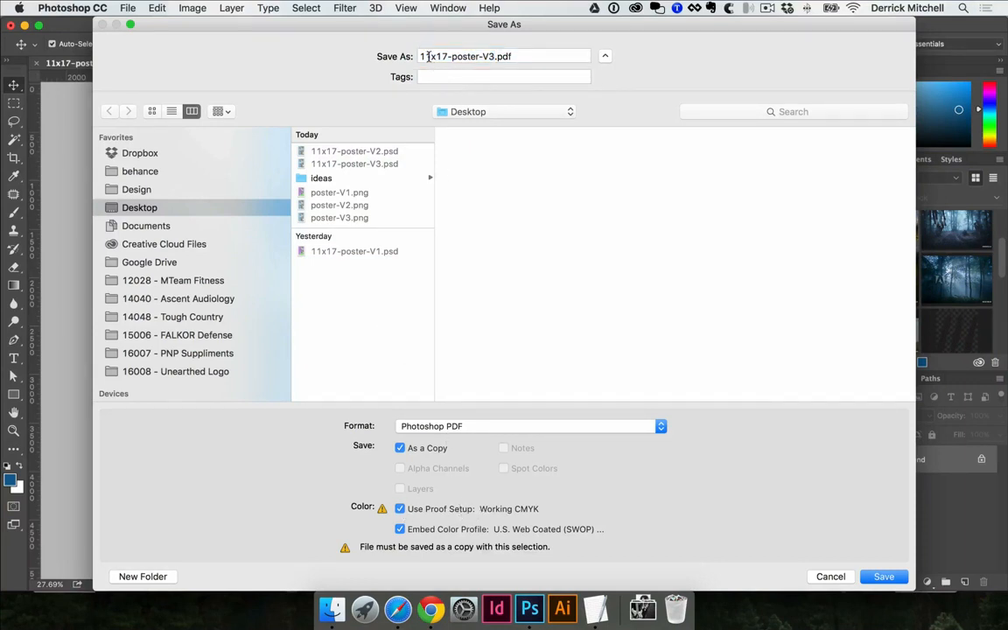
click(881, 576)
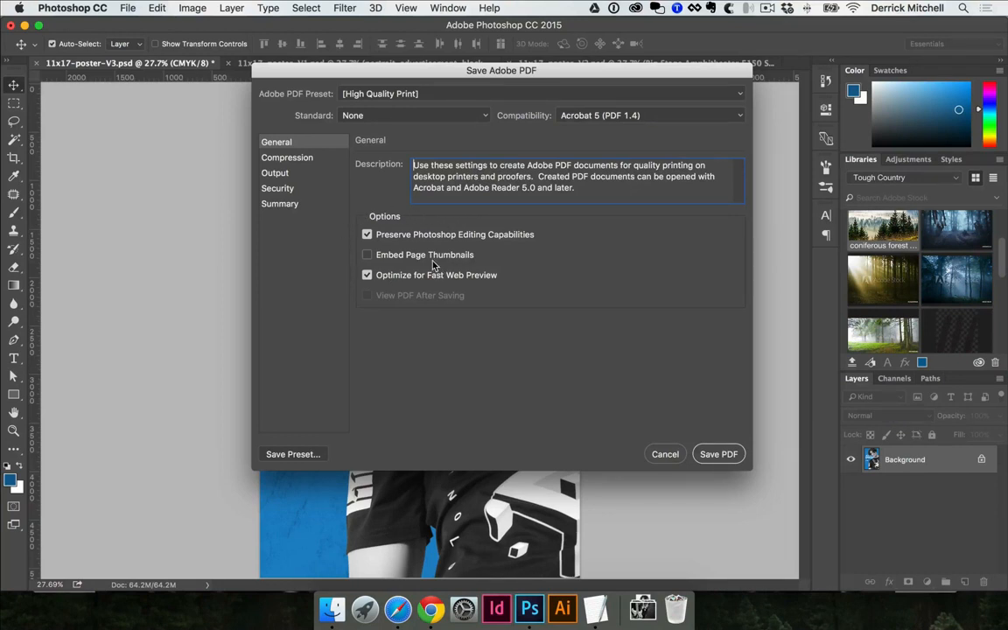
- Write 11x17-poster-V3.pdf as High Quality Print without preserving Photoshop editing capabilities
click(368, 236)
click(713, 454)
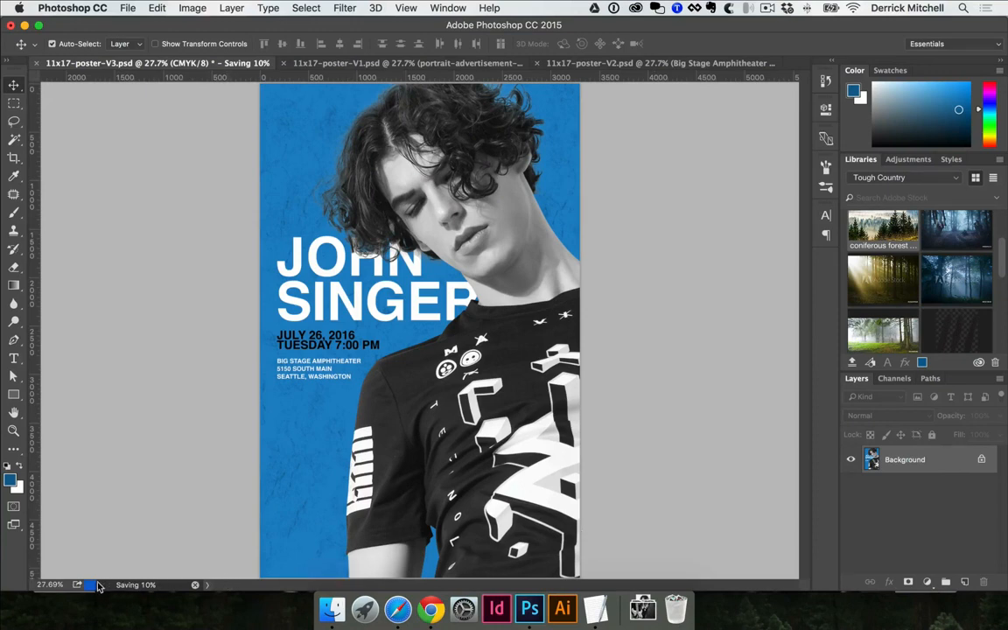
click(322, 615)
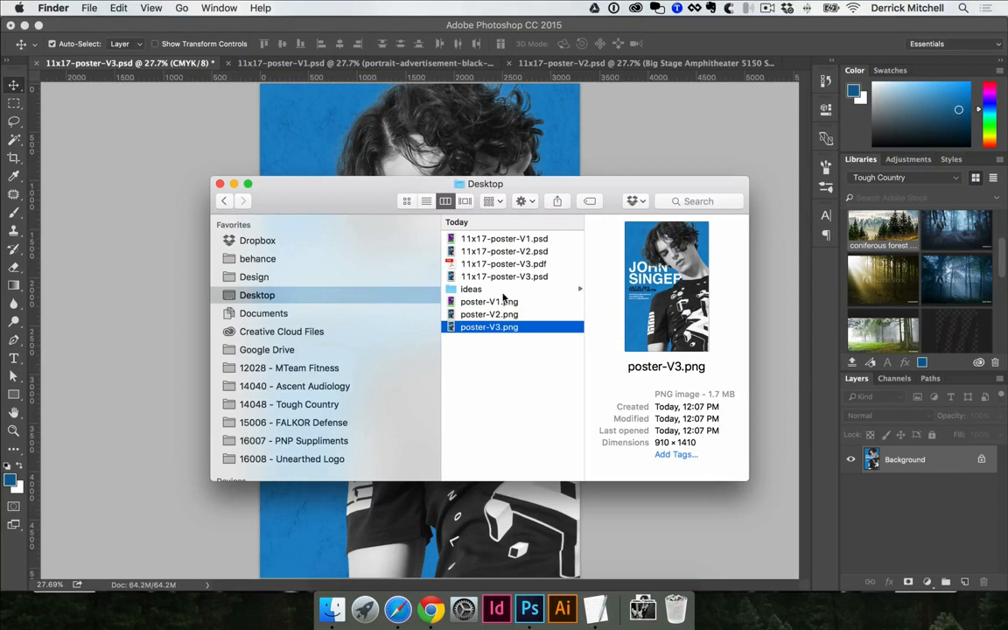
- Open 11x17-poster-V3.pdf from the Desktop in Acrobat Pro
click(511, 265)
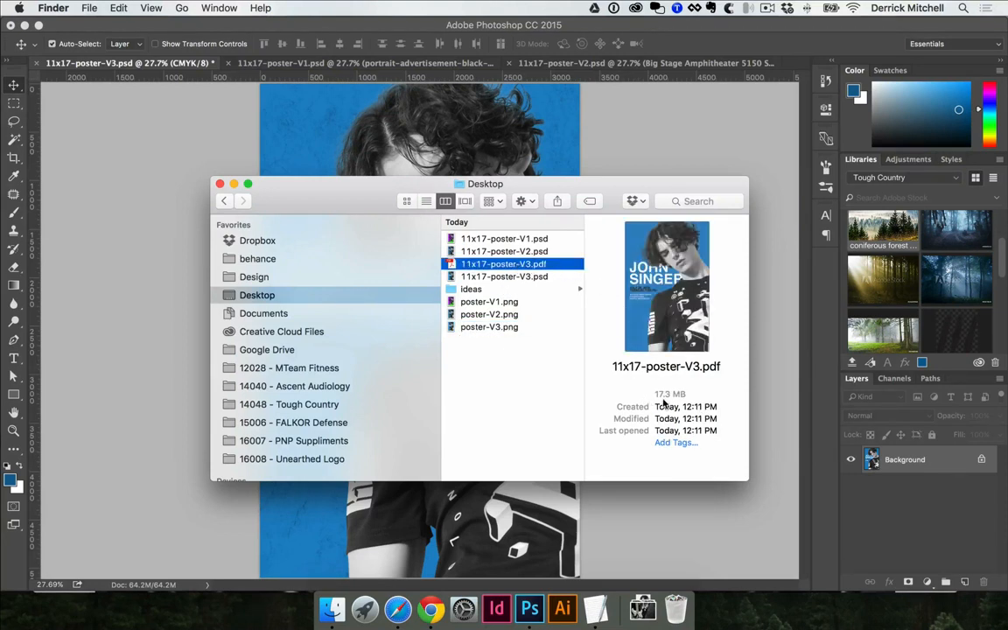
double_click(520, 265)
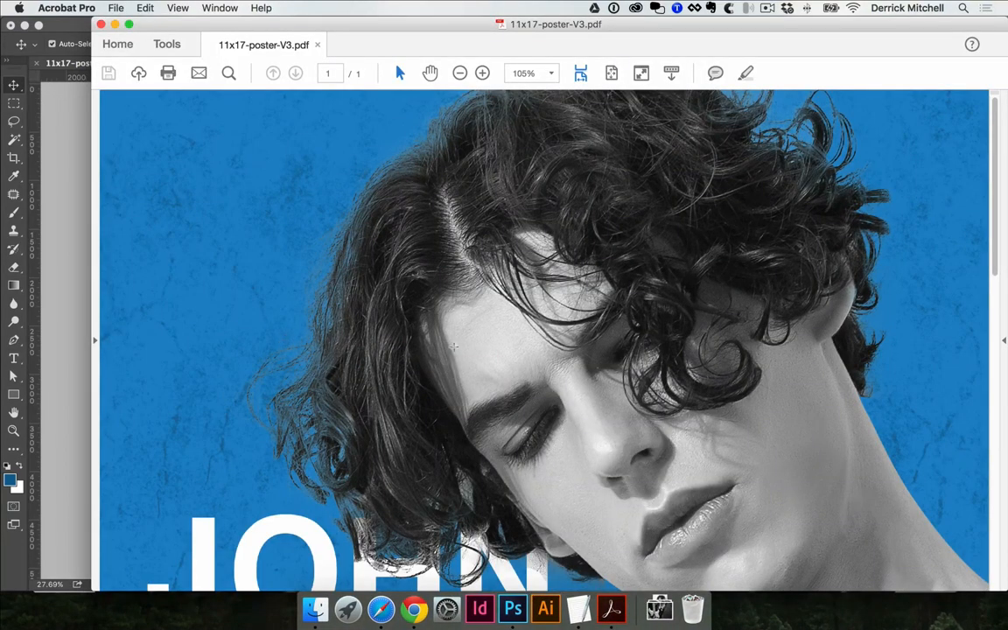
scroll(453, 346, down, 10)
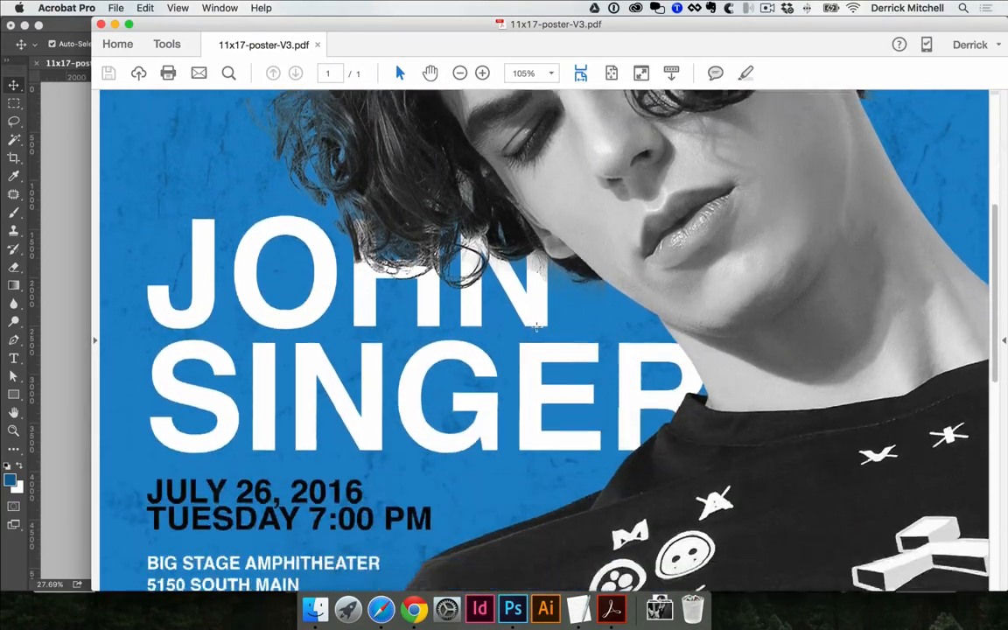
scroll(537, 326, down, 20)
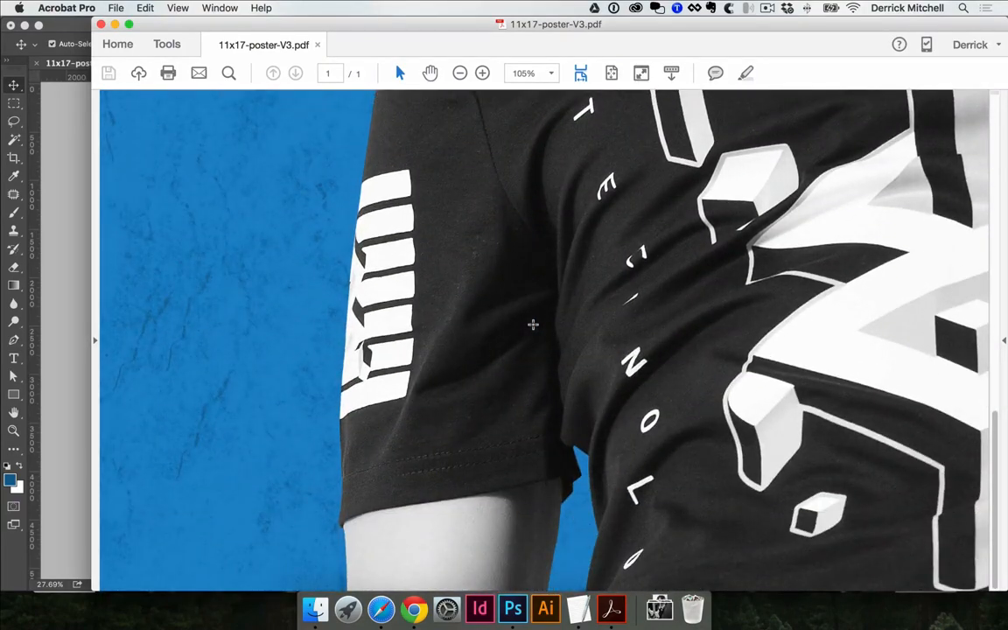
scroll(533, 325, up, 20)
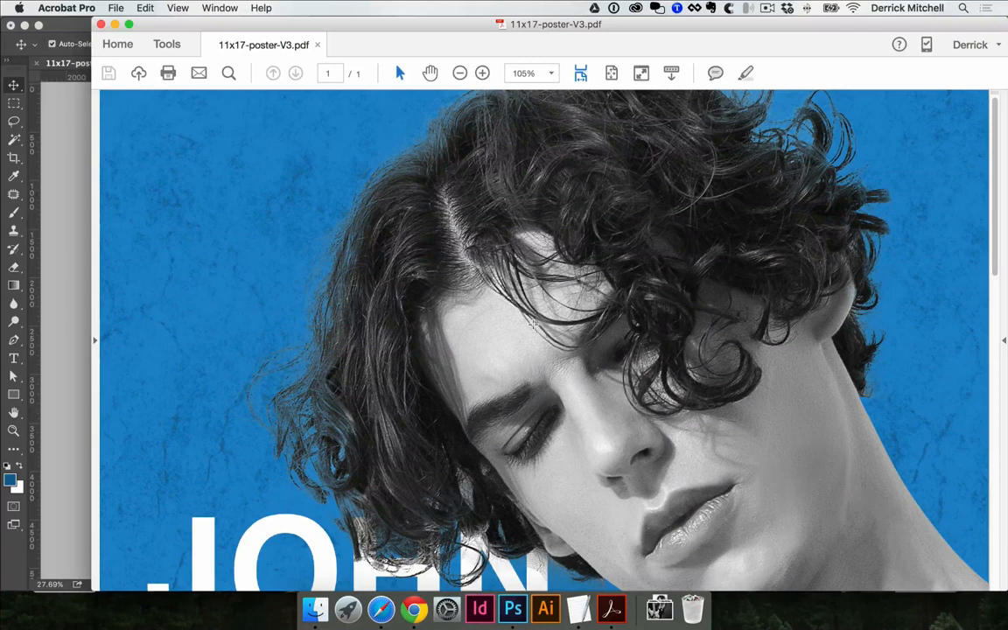